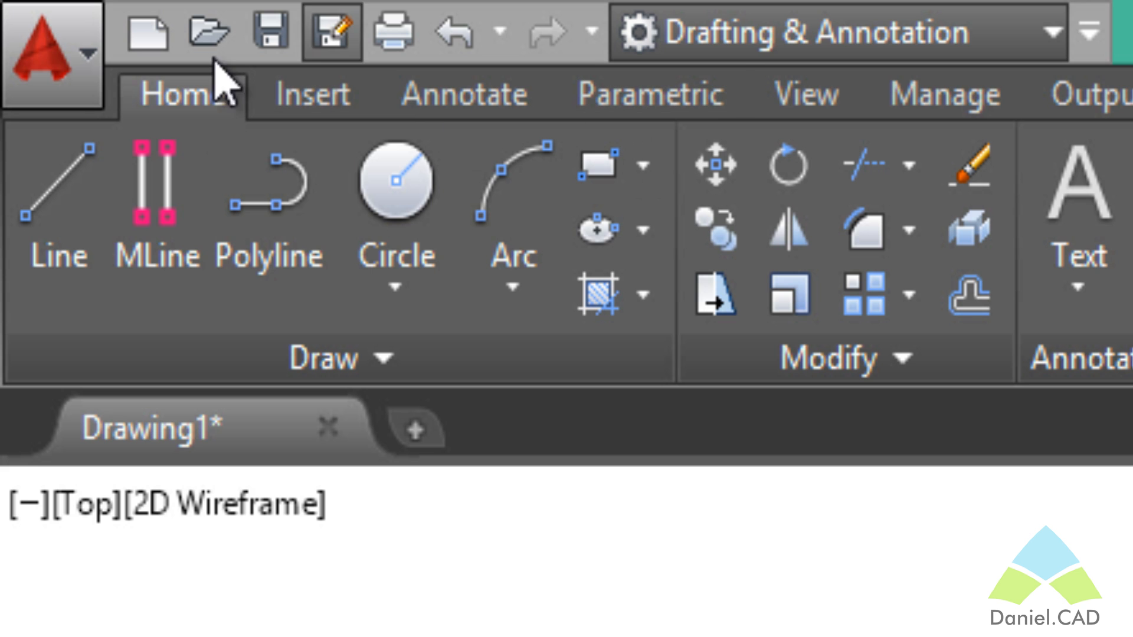
click(139, 222)
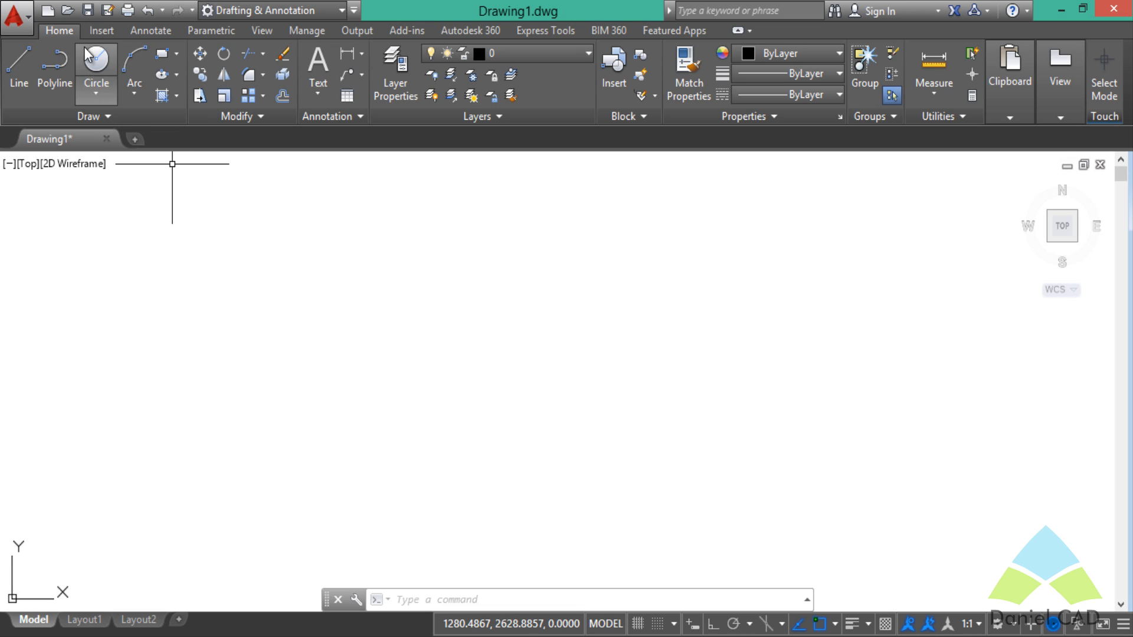
click(308, 32)
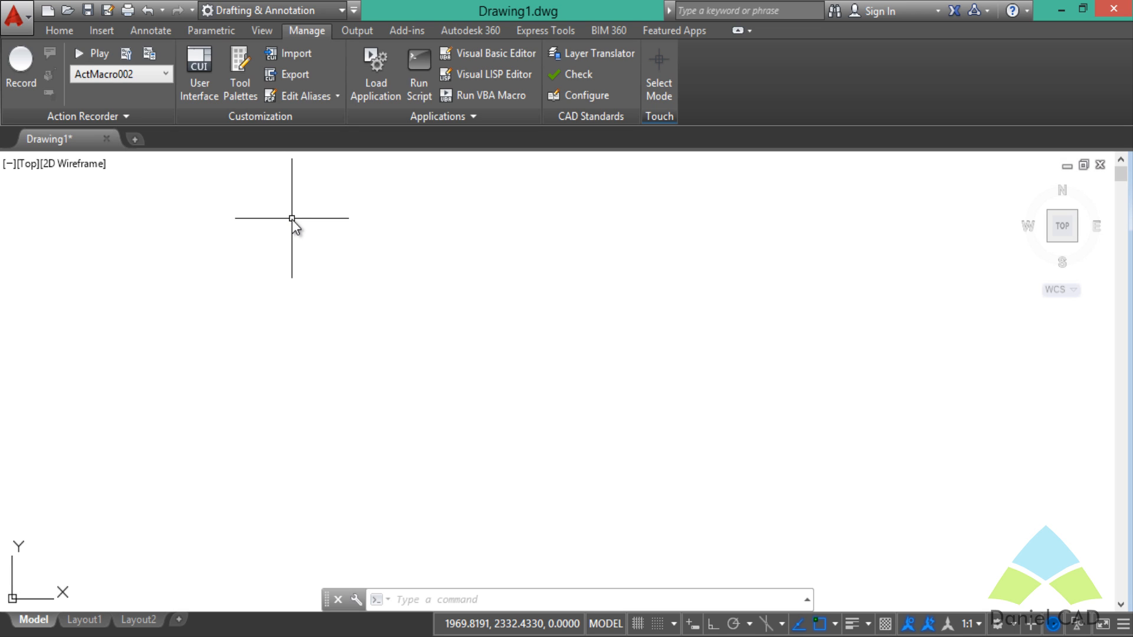
click(201, 90)
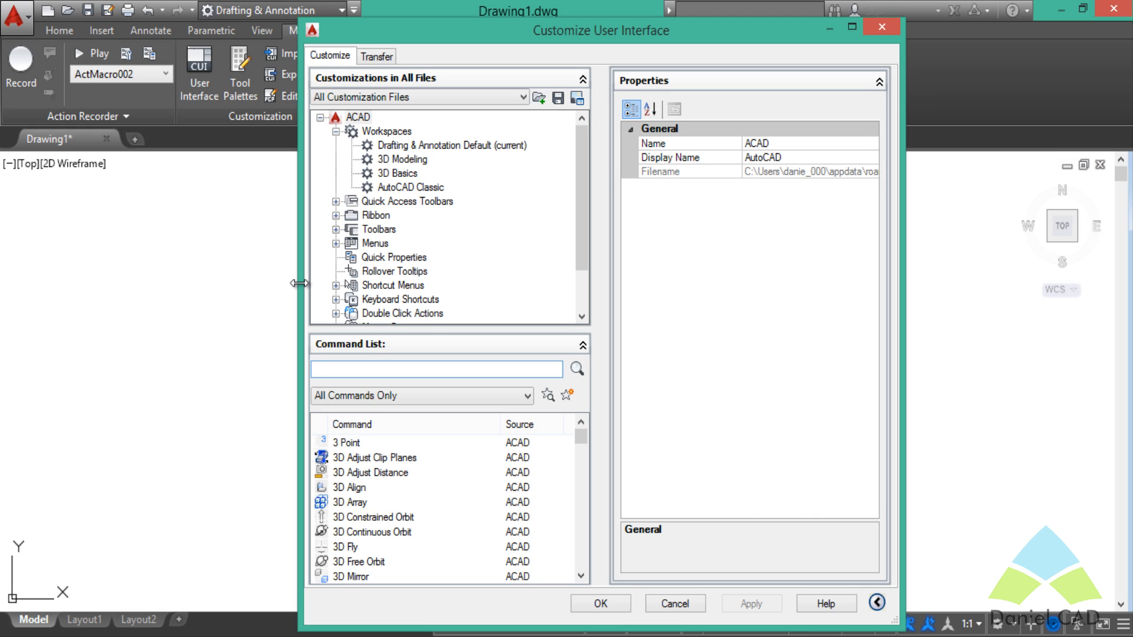
click(887, 32)
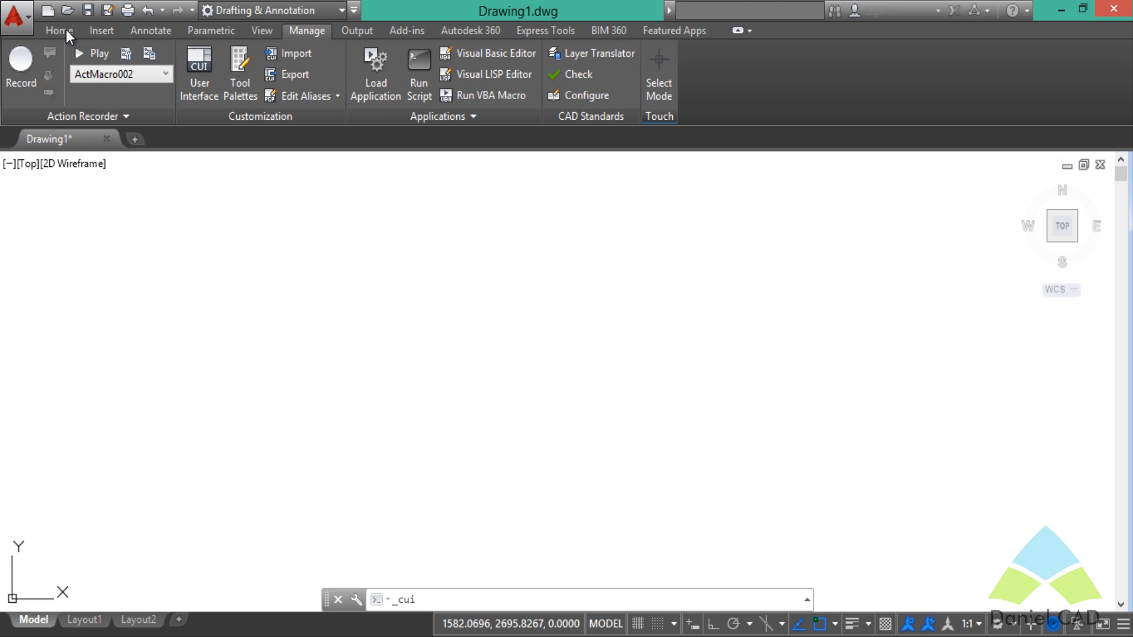
Expand the Draw panel on the ribbon and open the Customize User Interface editor with the CUI command
click(59, 30)
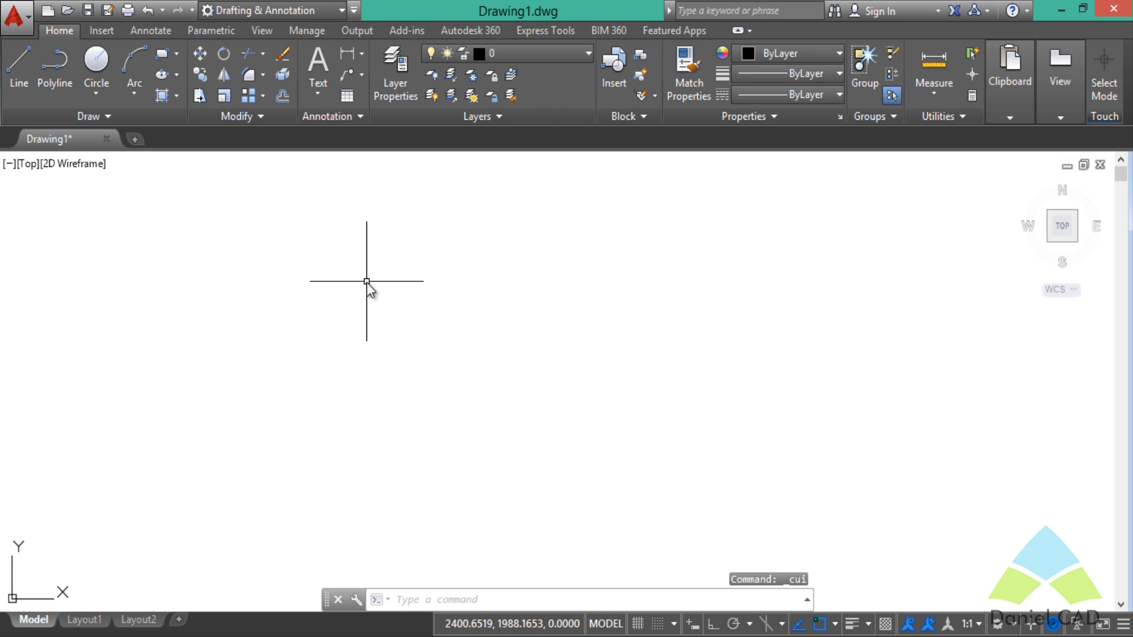
click(112, 116)
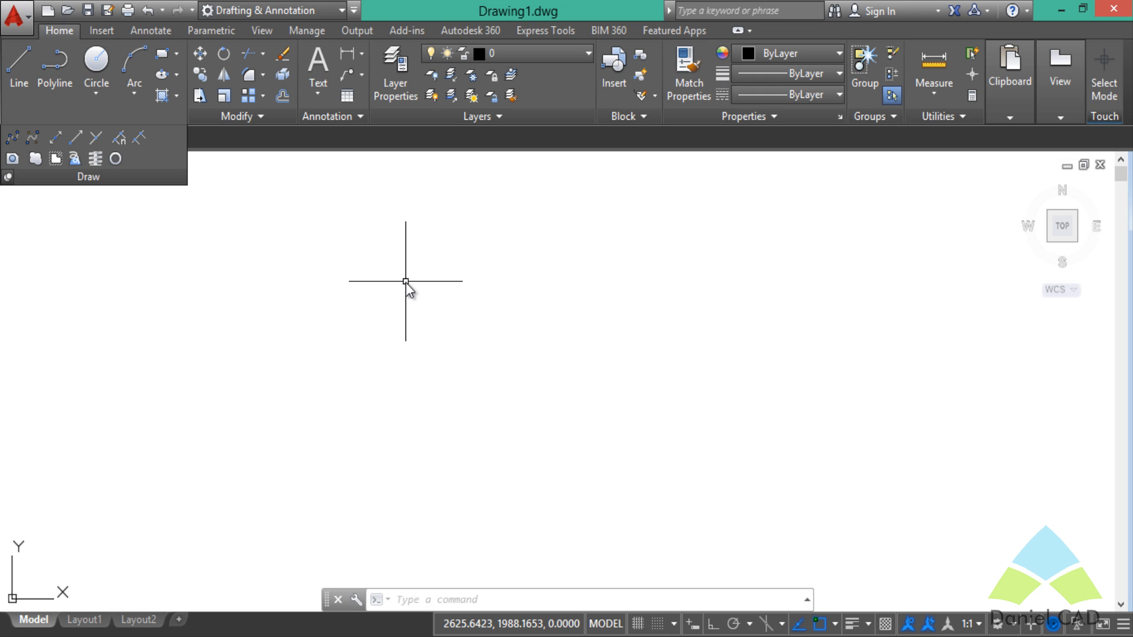
text(Cu)
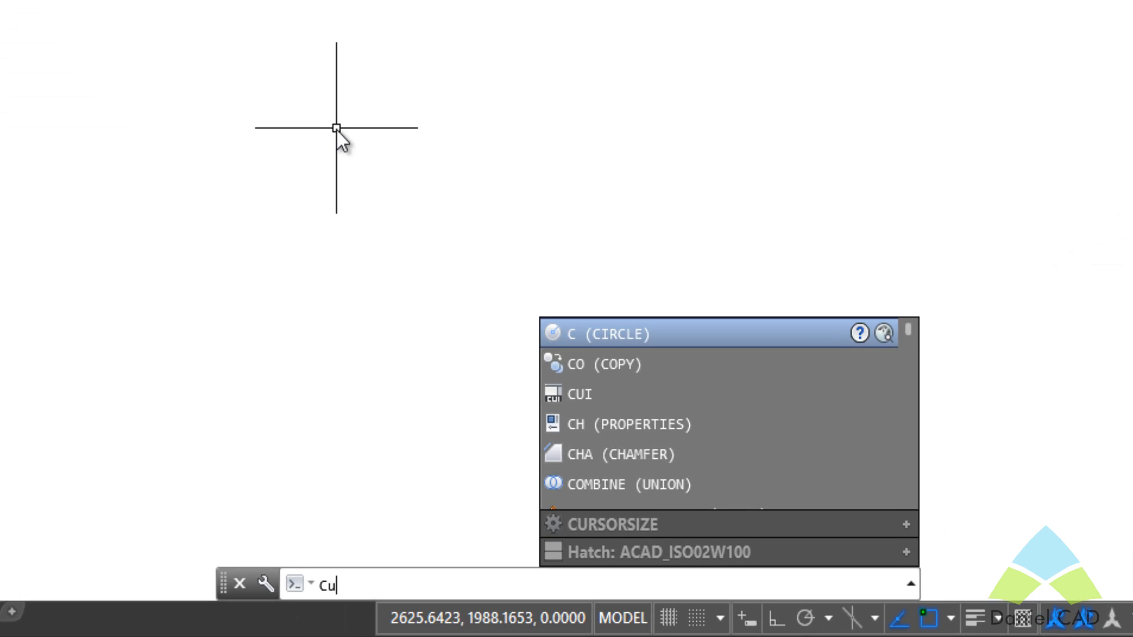
text(I)
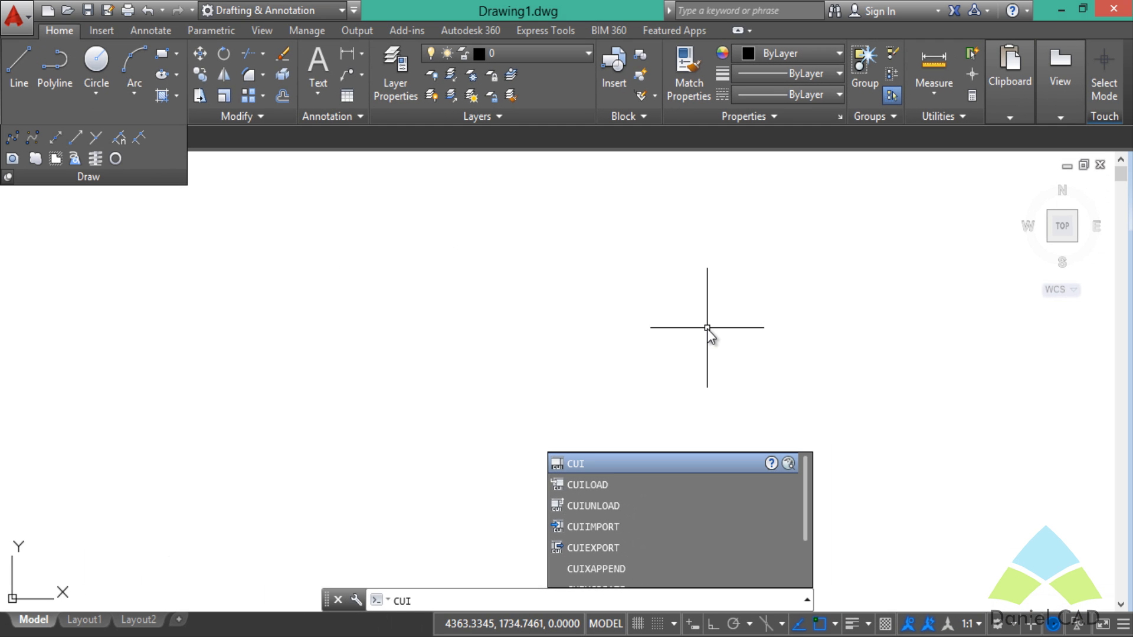
key(Return)
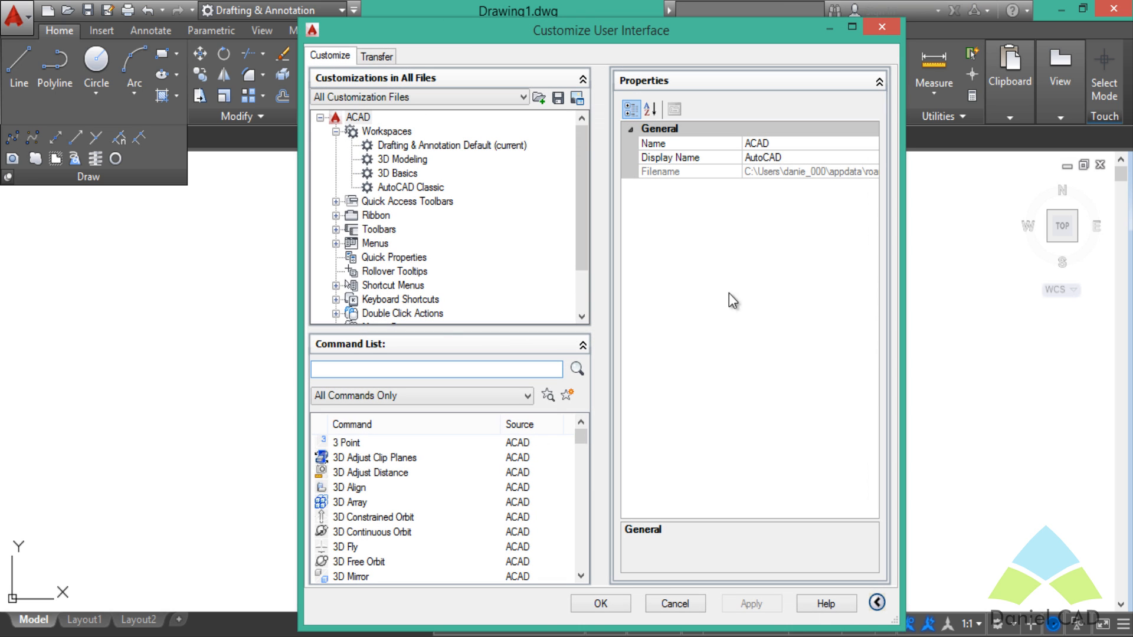
drag(605, 40, 593, 34)
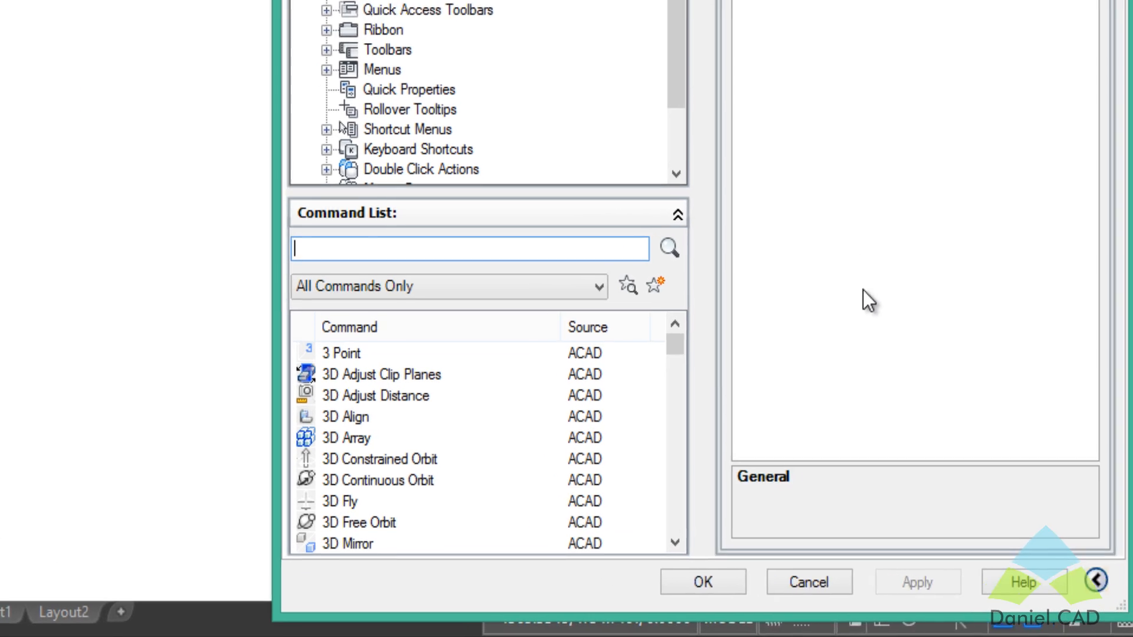
Search the command list for Multiline and select the Multiline command to view its properties
text(Mul)
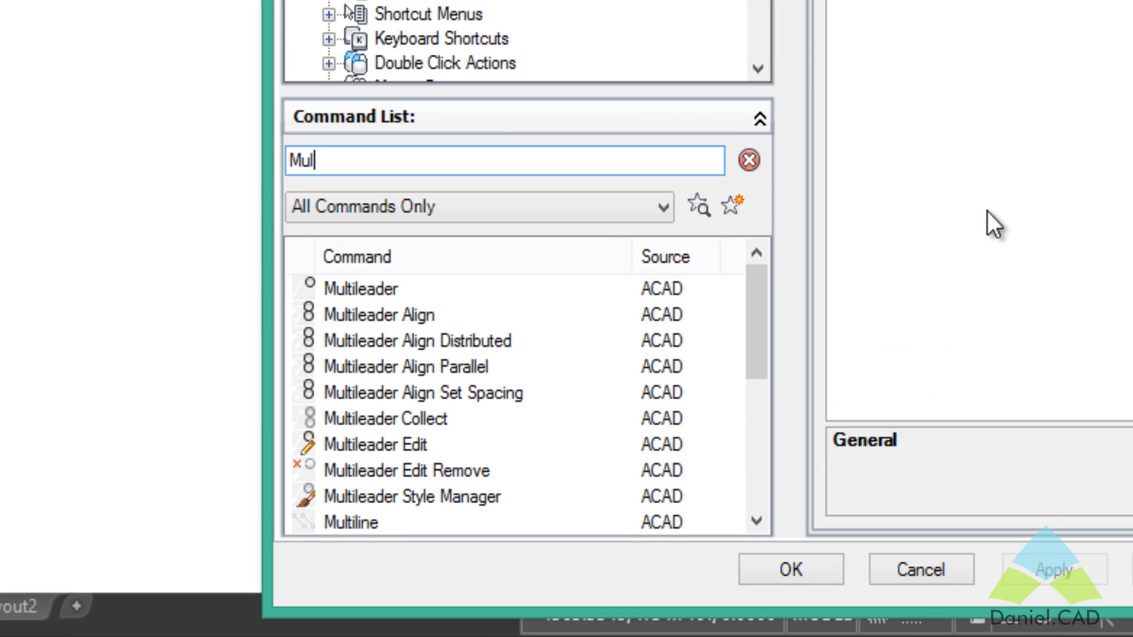
text(til)
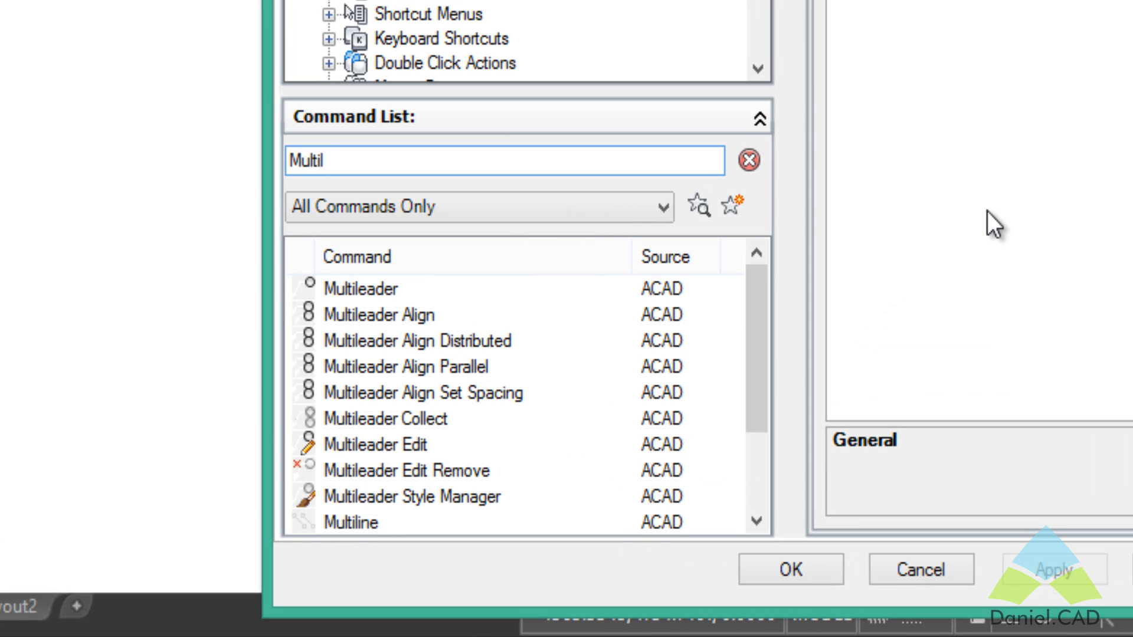
text(ine)
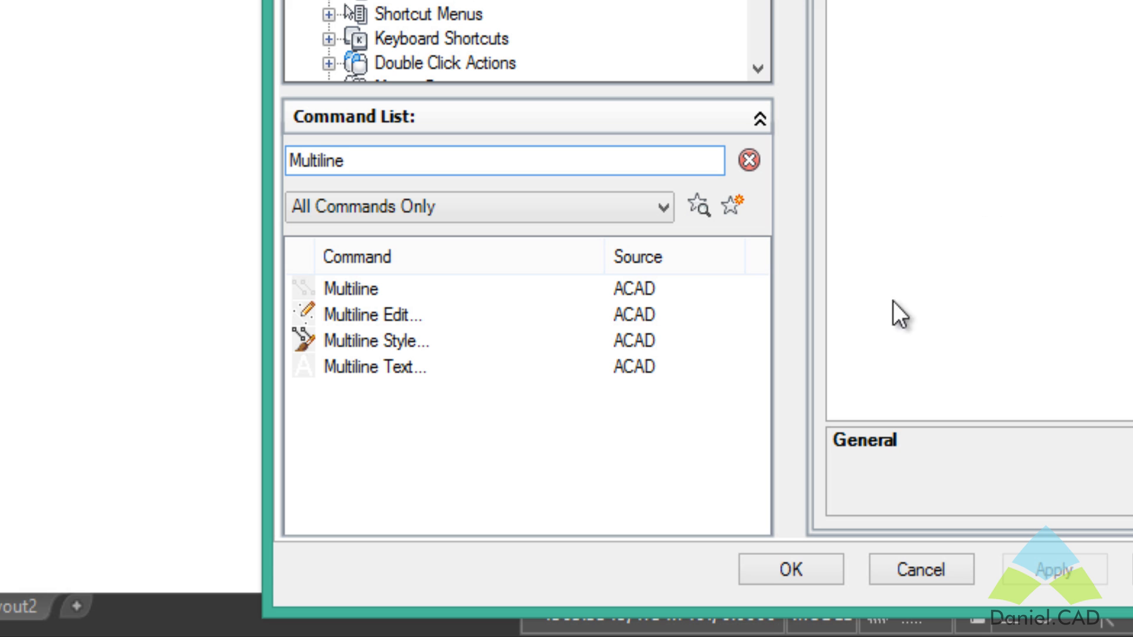
click(353, 289)
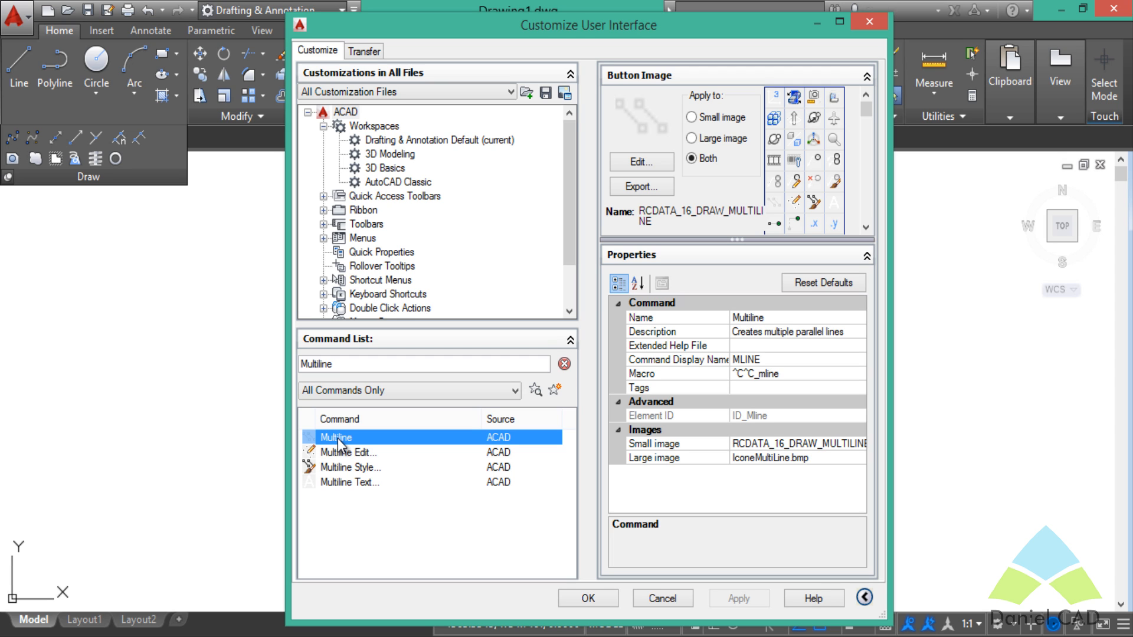
Consult the help article on the MLINE command, including its Find link, and minimize the help window
key(F1)
click(341, 587)
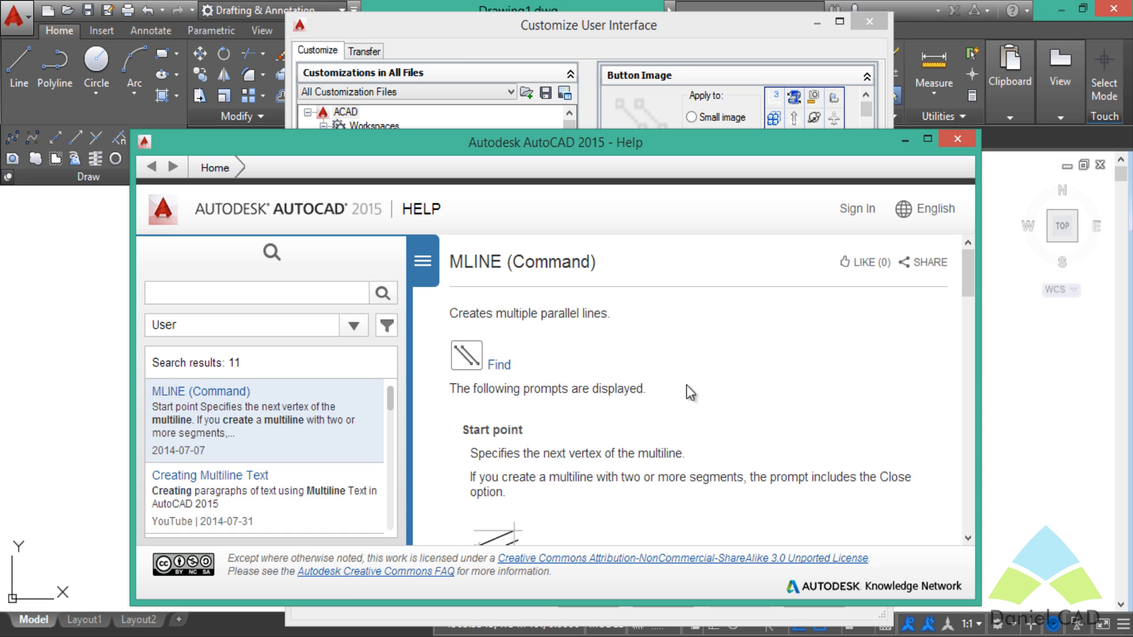
click(504, 370)
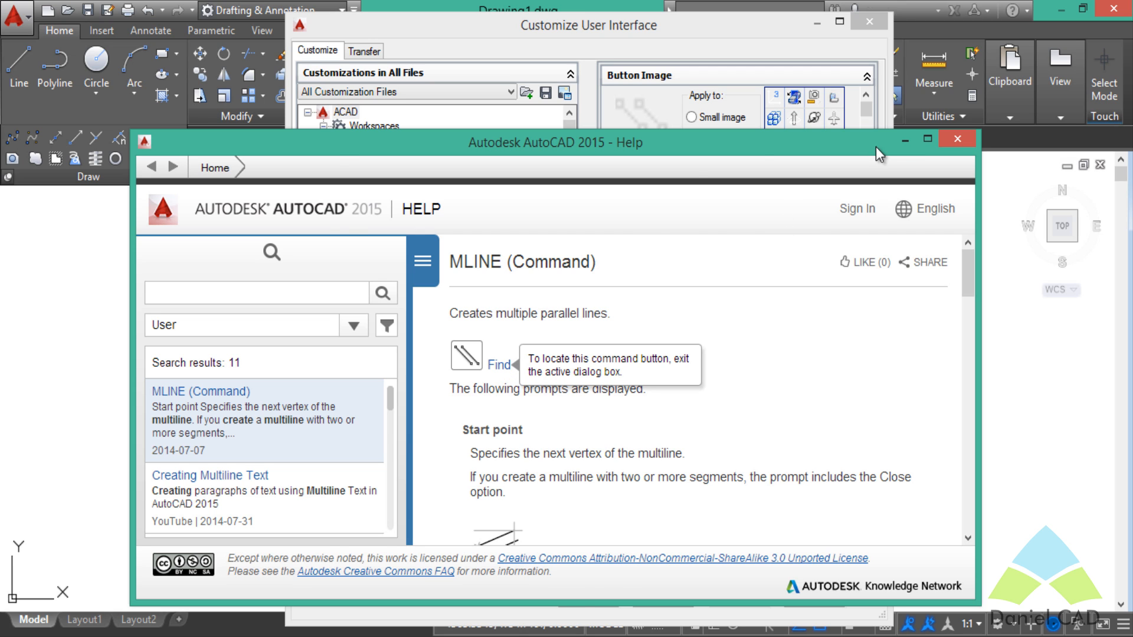
click(905, 141)
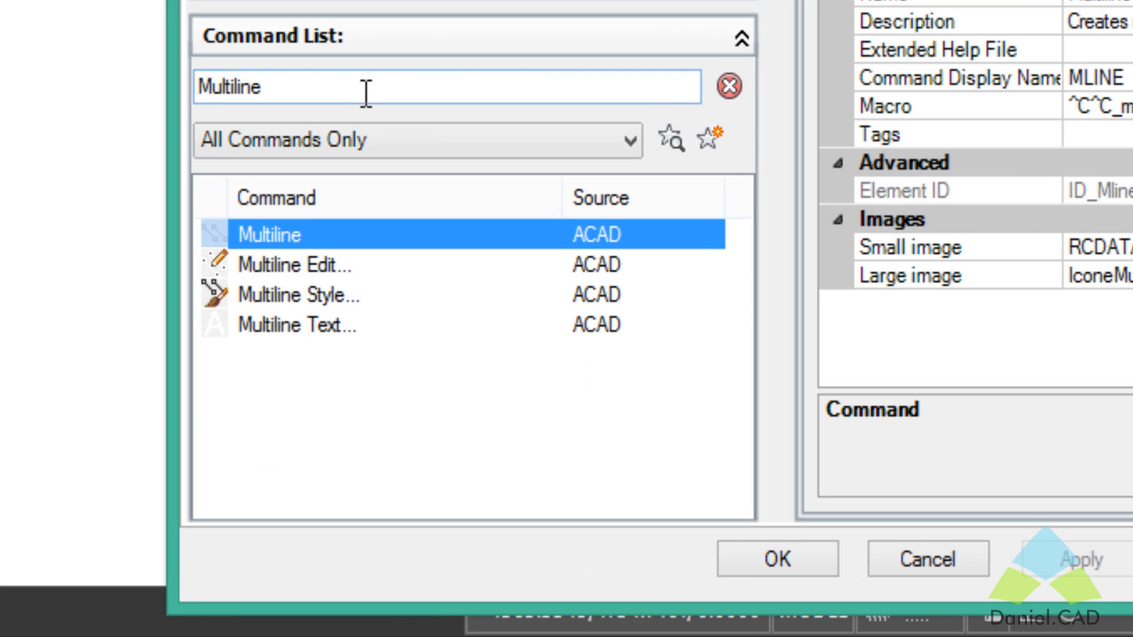
Create a new custom command and name it MLine
click(710, 144)
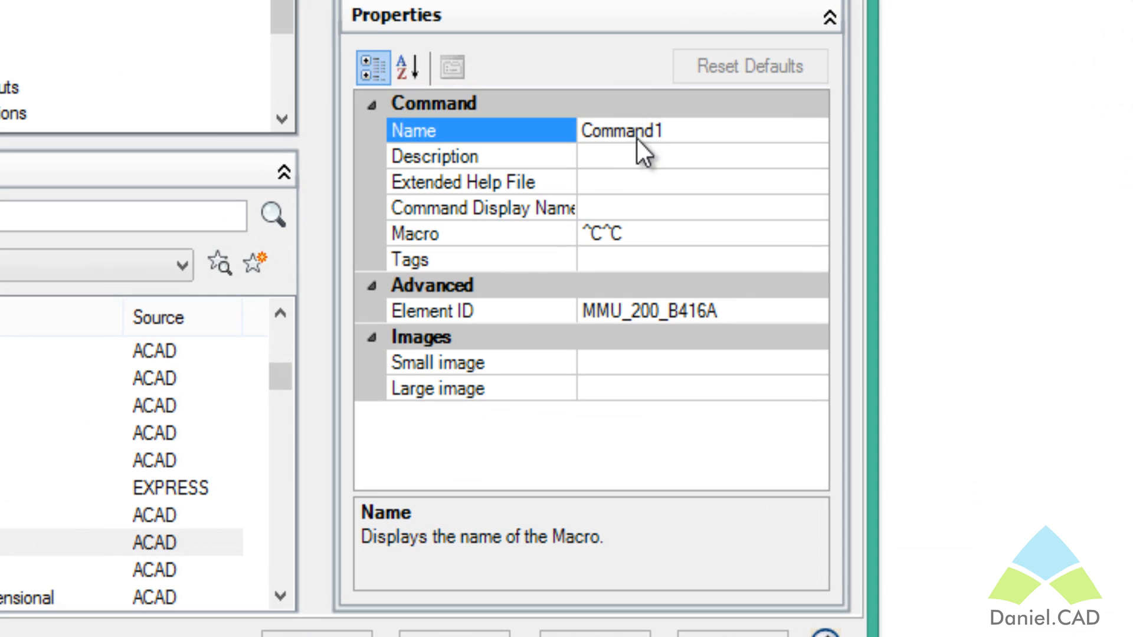
click(694, 138)
double_click(695, 138)
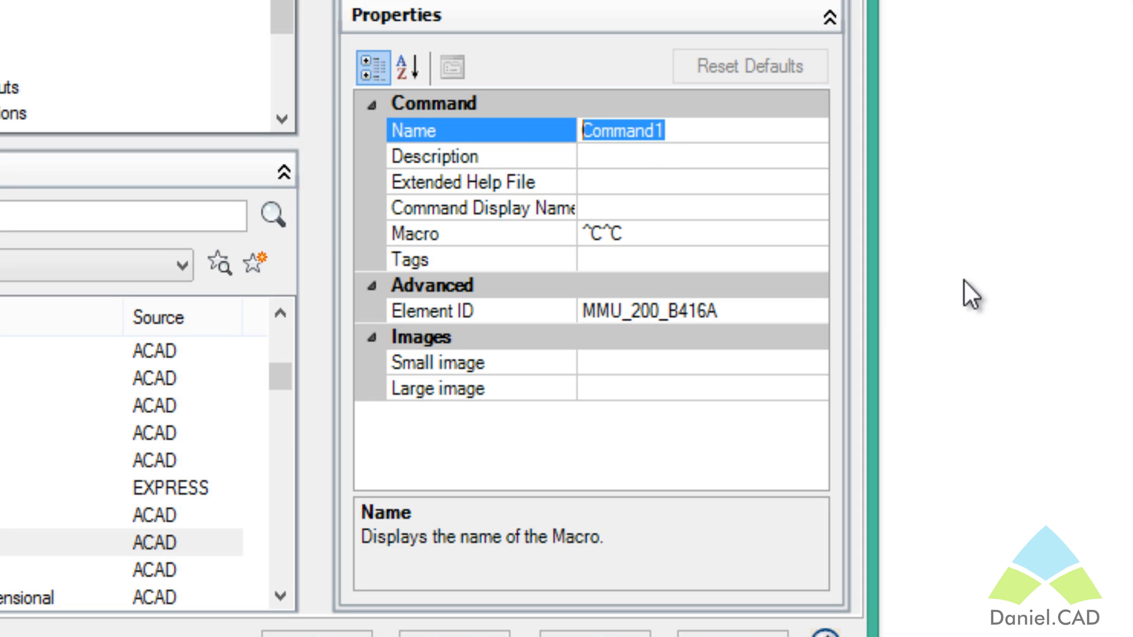
text(MLine)
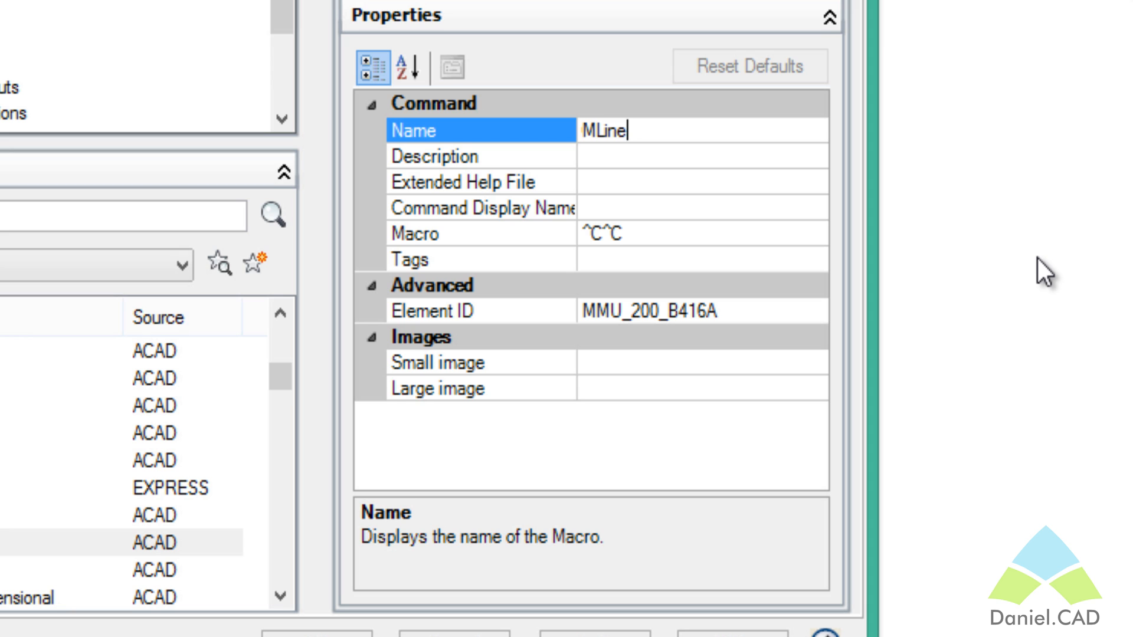
Set the MLine command's description to "Criação de linhas duplas. OBS: Utilizar p/ criação de paredes"
click(738, 158)
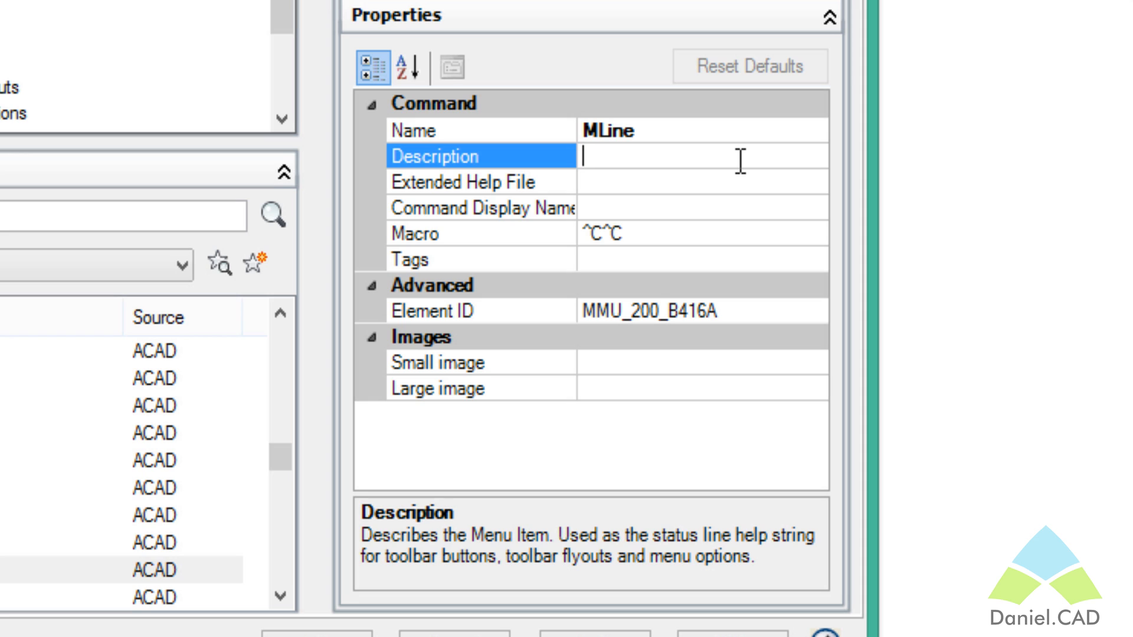
text(Criação de linhas )
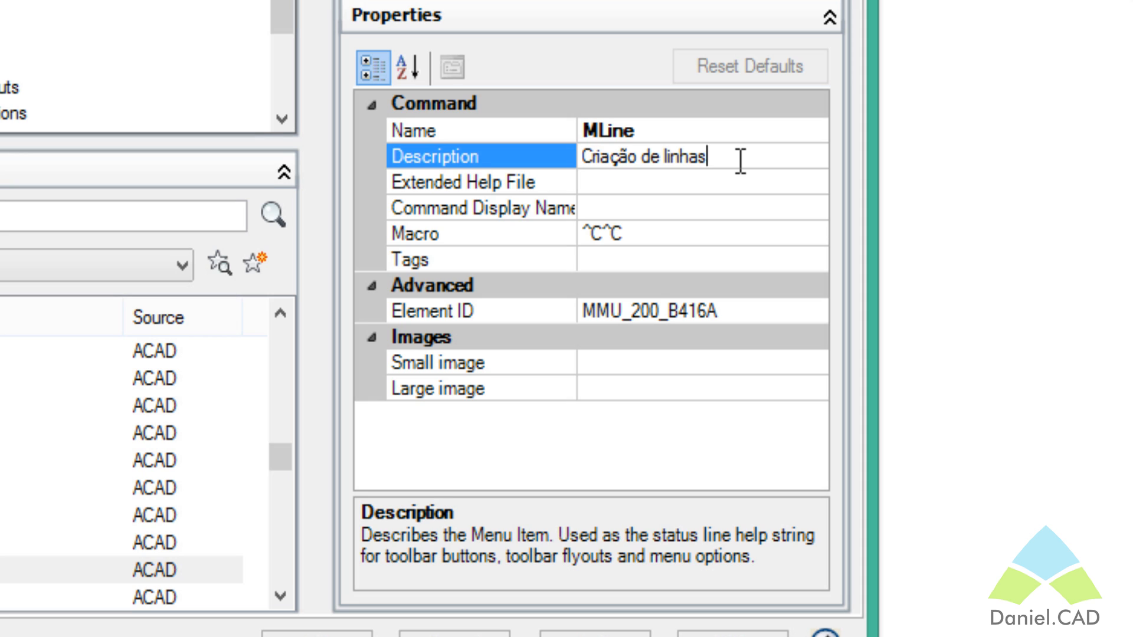
text(duplas.)
text(OBS: )
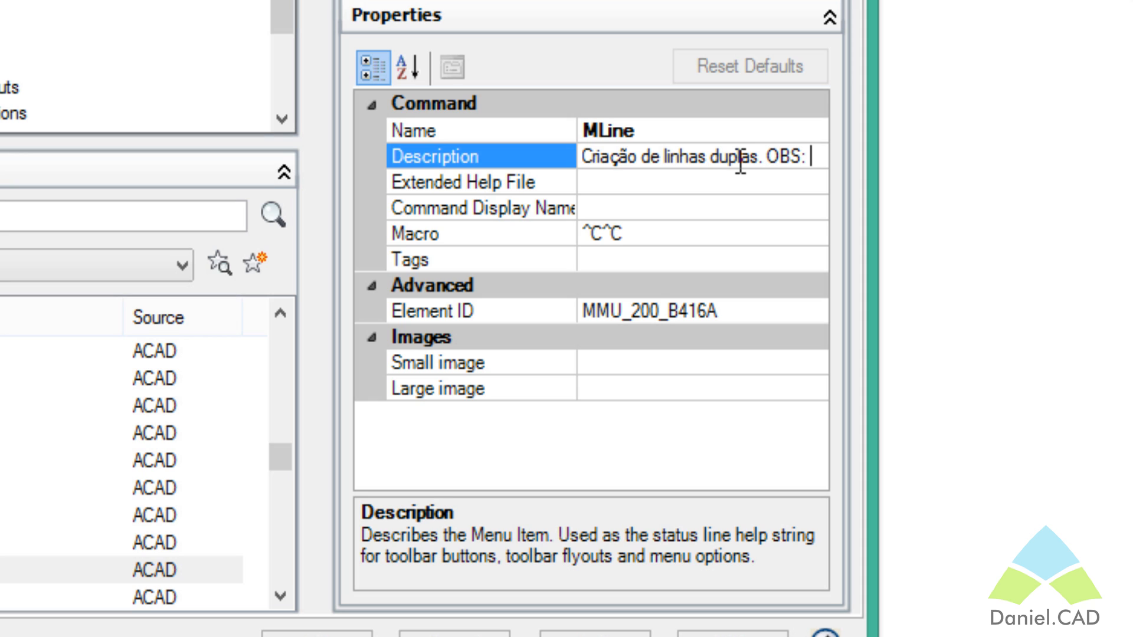
text(Utiliz)
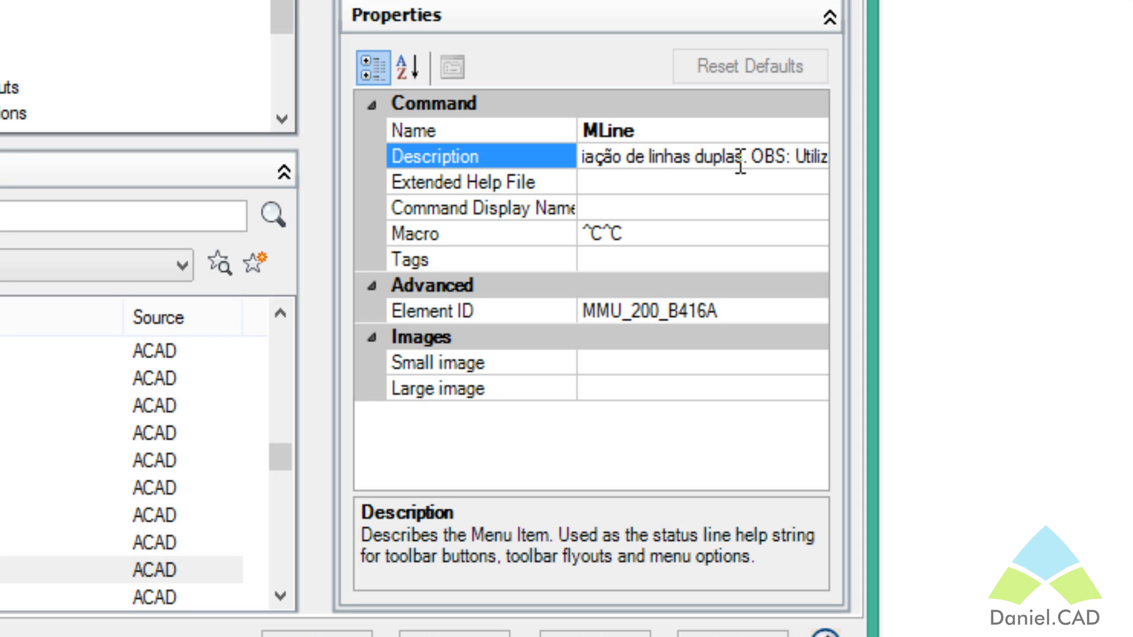
text(ar p/ cria)
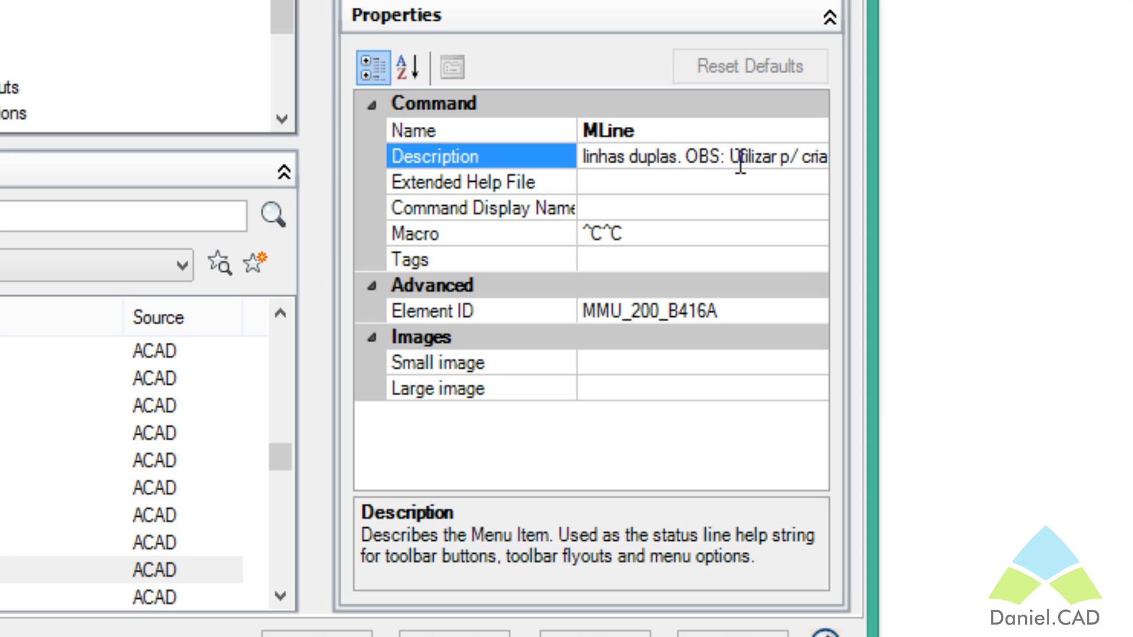
text(ção de paredes)
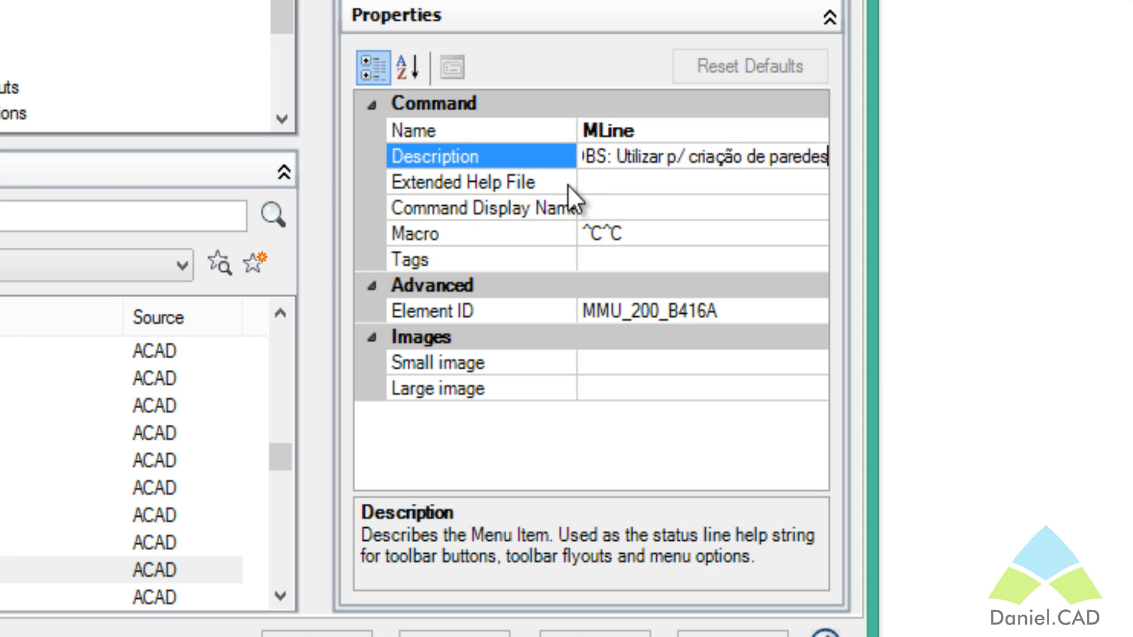
Set the MLine command's macro to ^C^C_mline, leaving the help file, display name, tags and element ID as they are
click(601, 183)
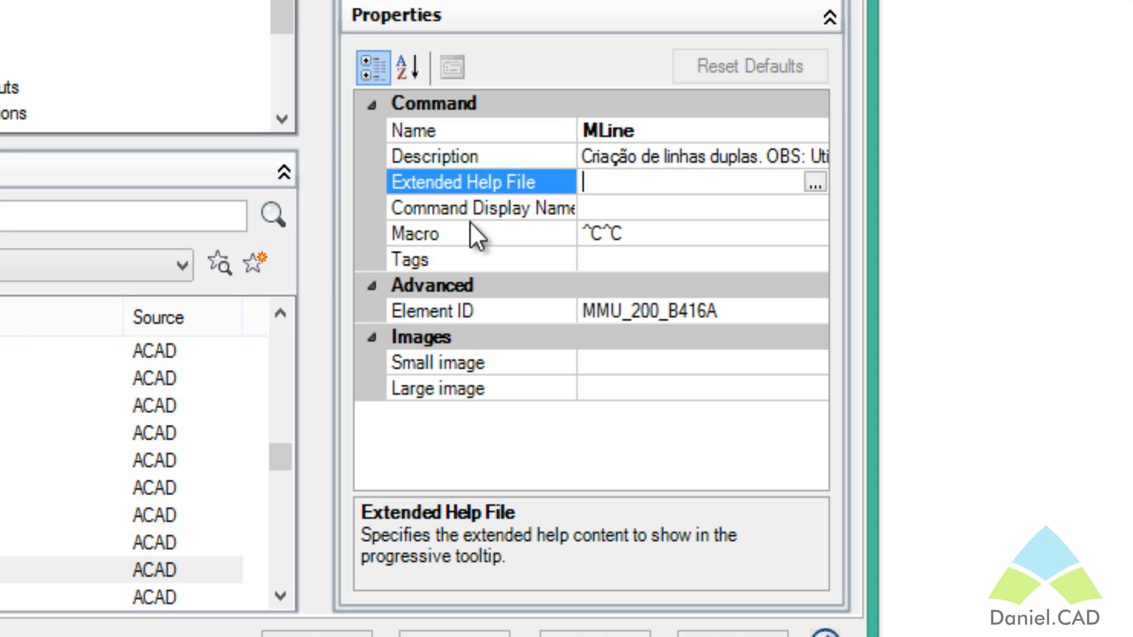
click(605, 204)
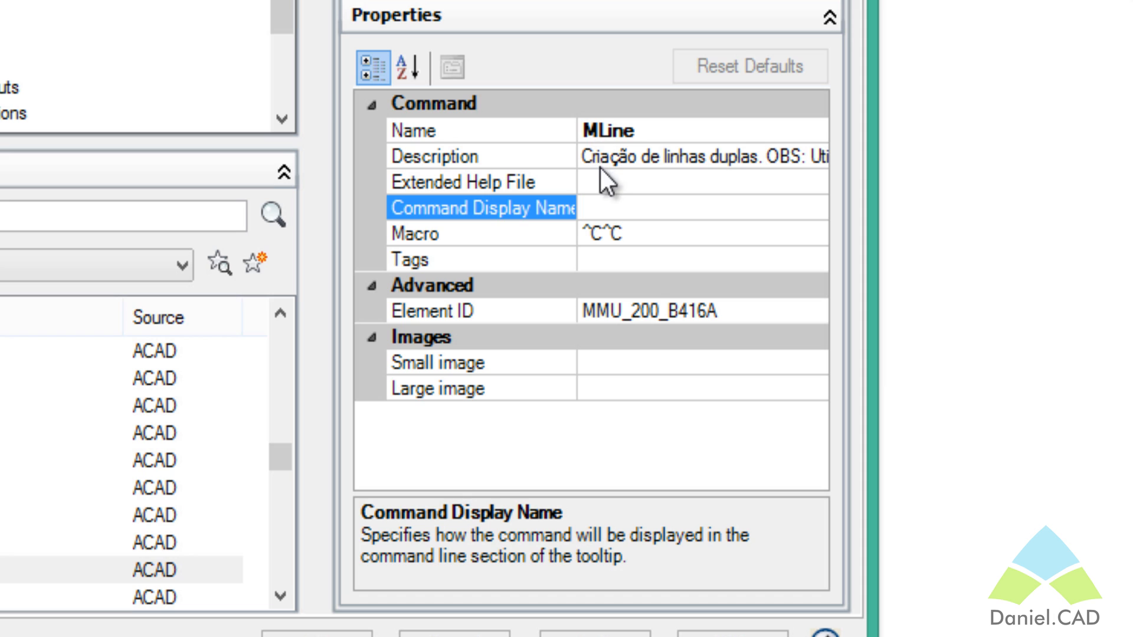
click(648, 238)
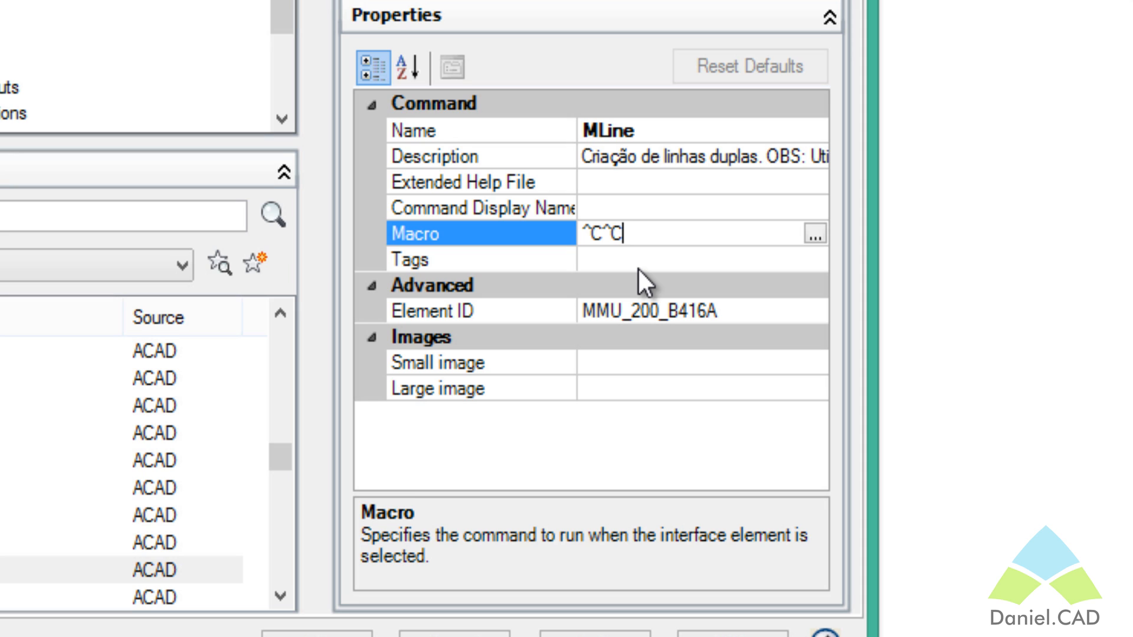
text(_)
text(mline)
key(BackSpace)
key(BackSpace)
key(BackSpace)
key(BackSpace)
text(ulti)
key(BackSpace)
key(BackSpace)
key(BackSpace)
key(BackSpace)
text(line)
click(681, 263)
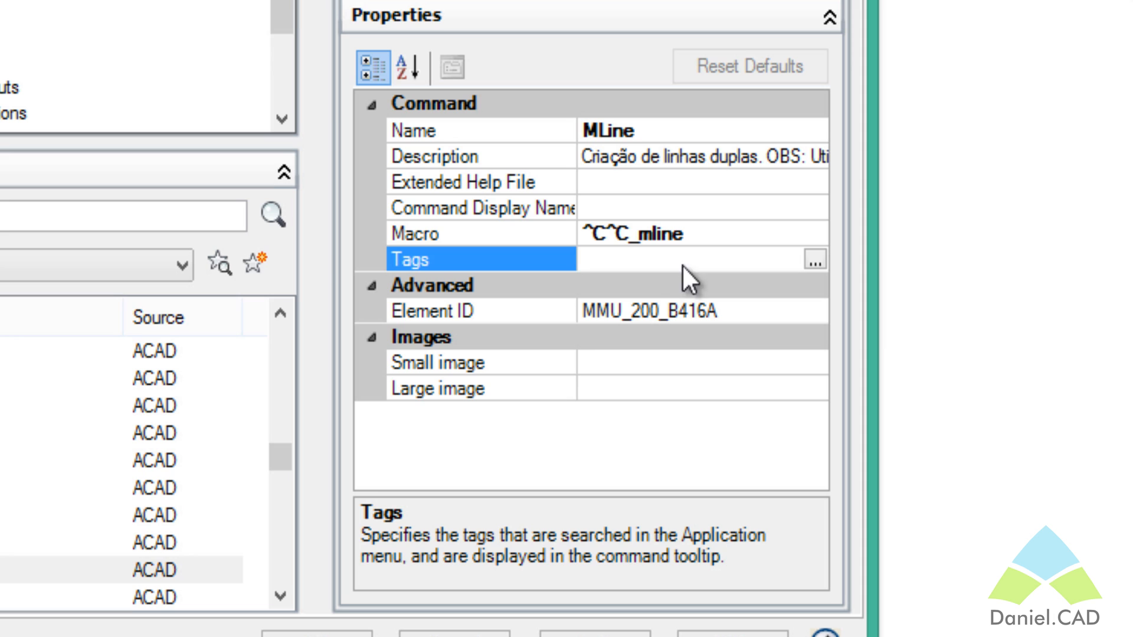
click(649, 311)
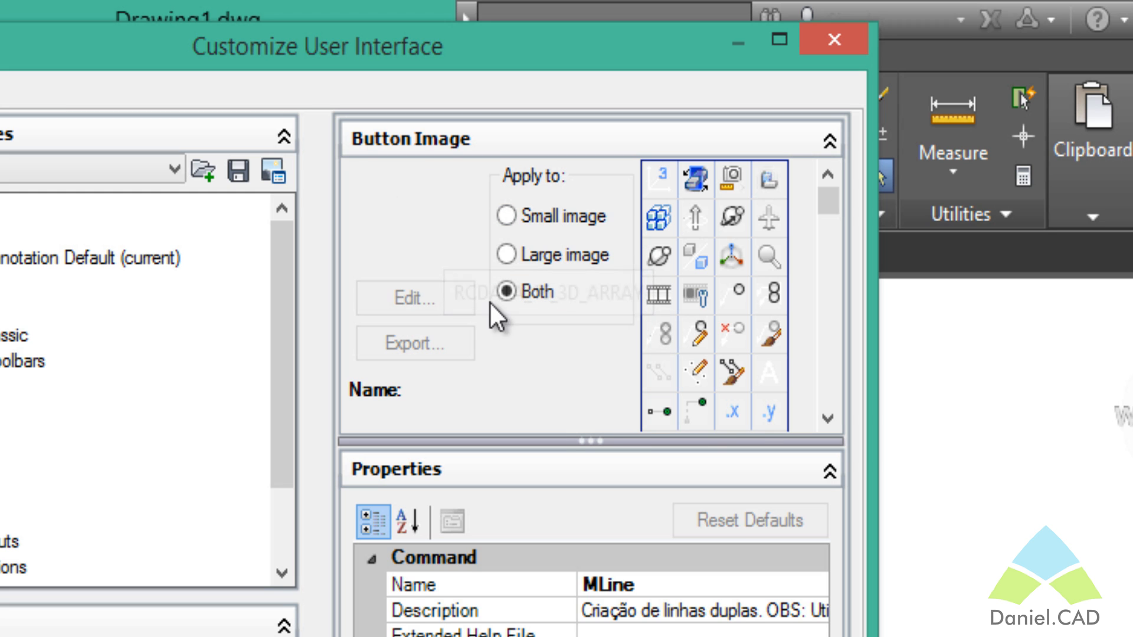
Browse the built-in button images for MLine, assign RCDATA_16_LAYER_FADING_LOCKED to both sizes and open it in the Button Editor
drag(567, 443, 567, 226)
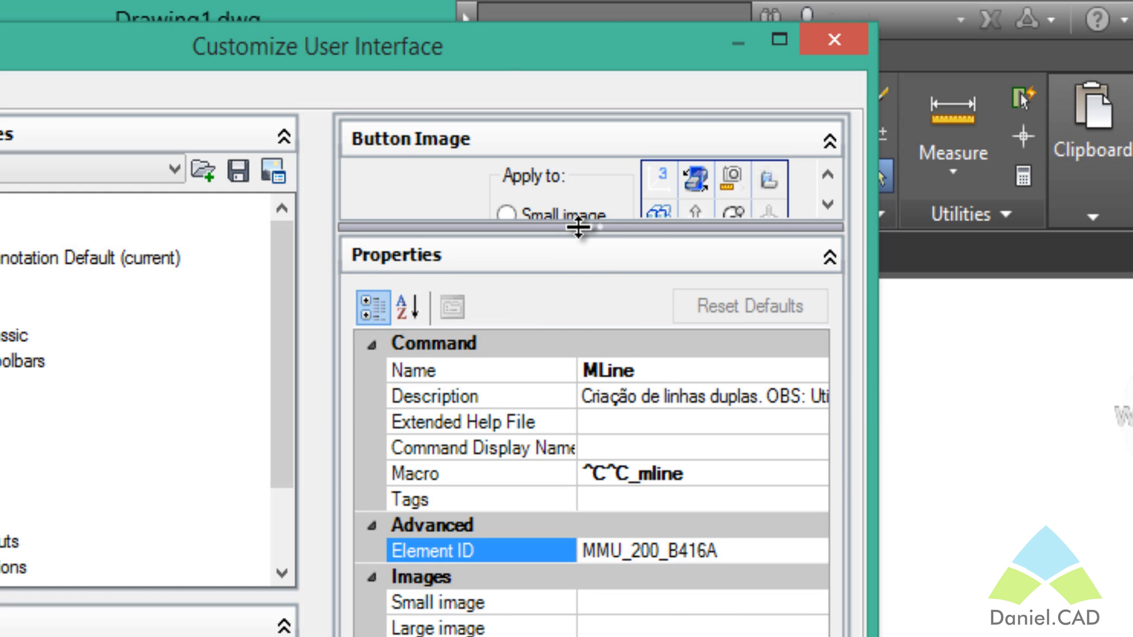
drag(578, 226, 568, 470)
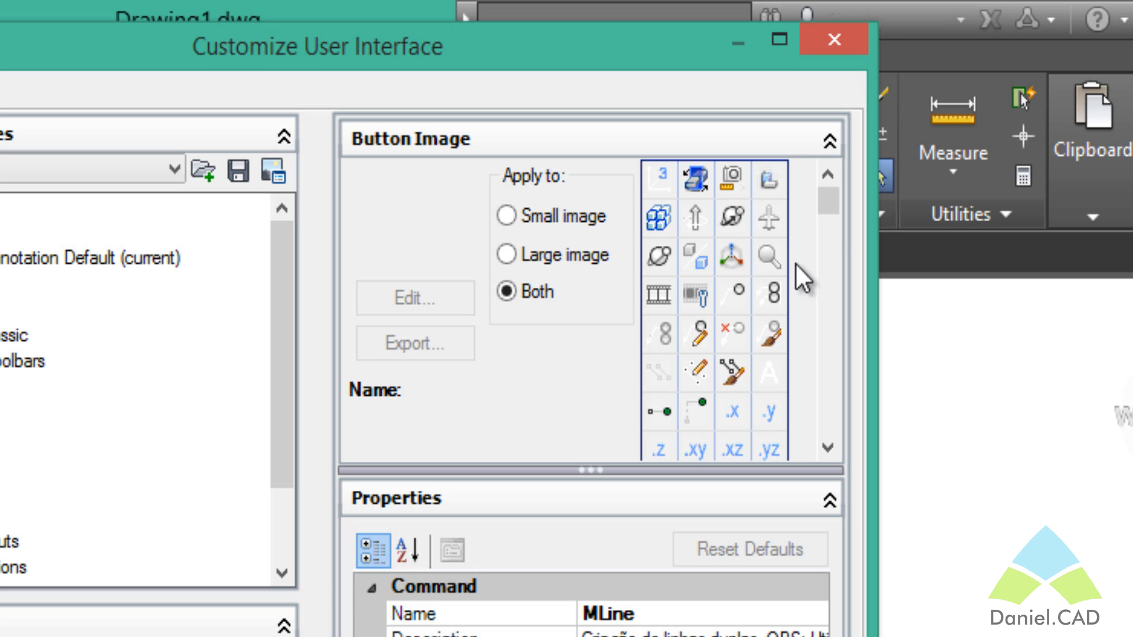
drag(828, 210, 827, 254)
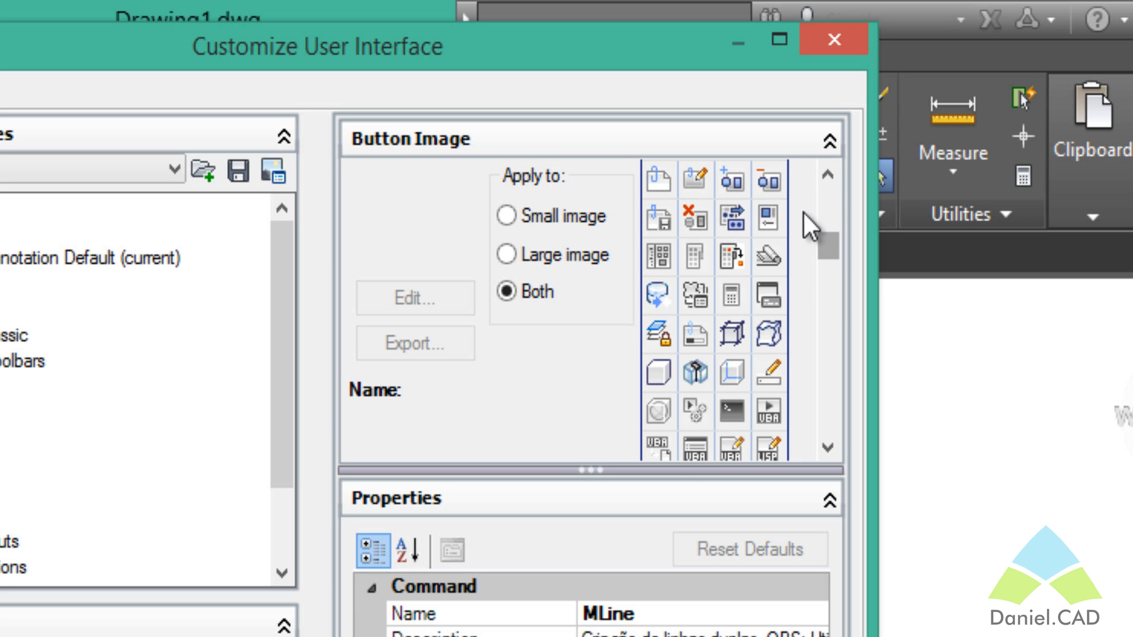
click(693, 381)
click(667, 330)
click(699, 255)
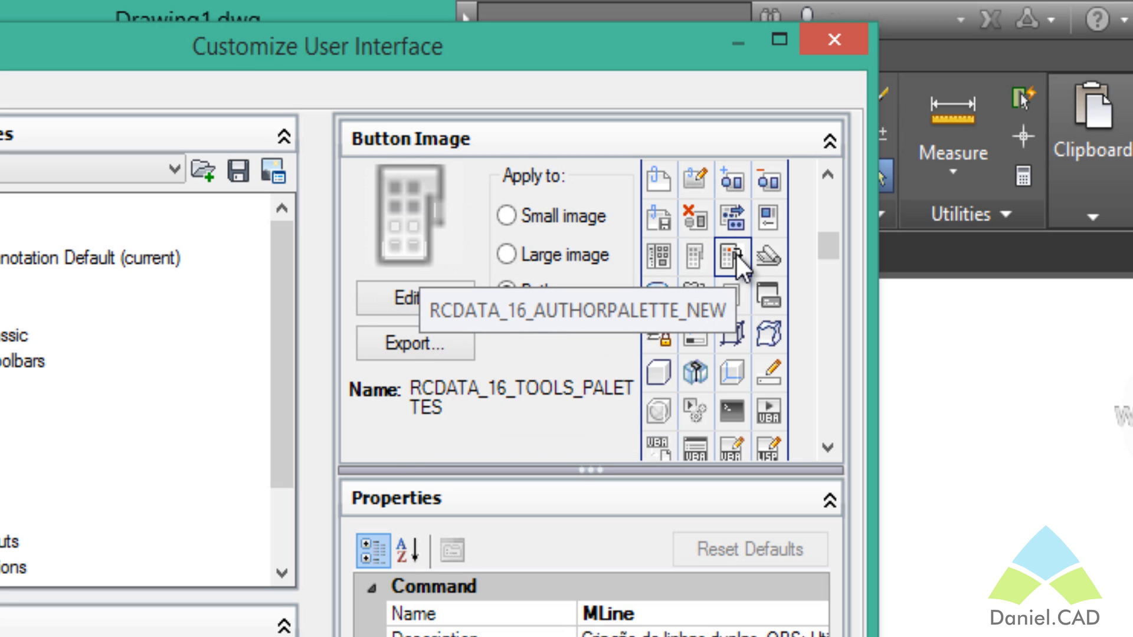
click(733, 255)
click(739, 292)
click(760, 298)
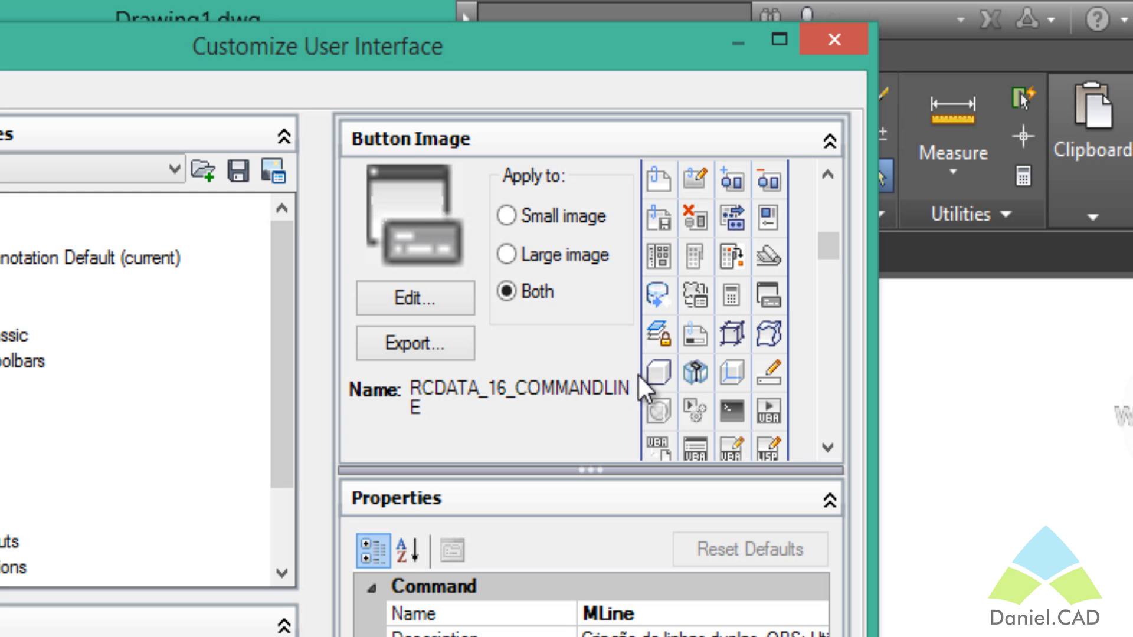
click(659, 335)
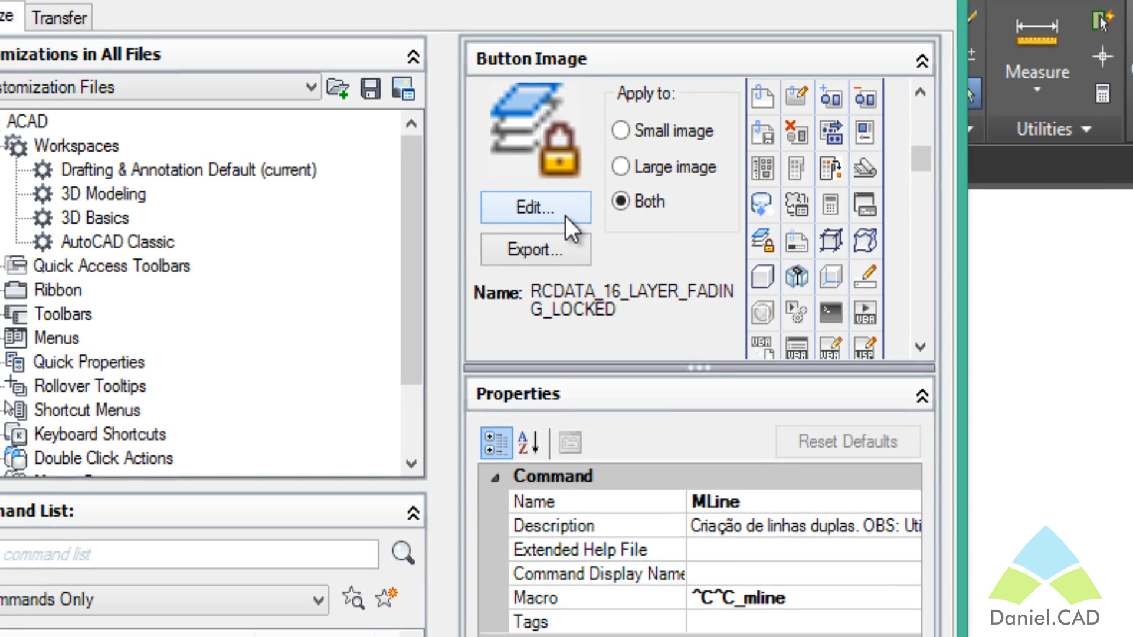
click(447, 307)
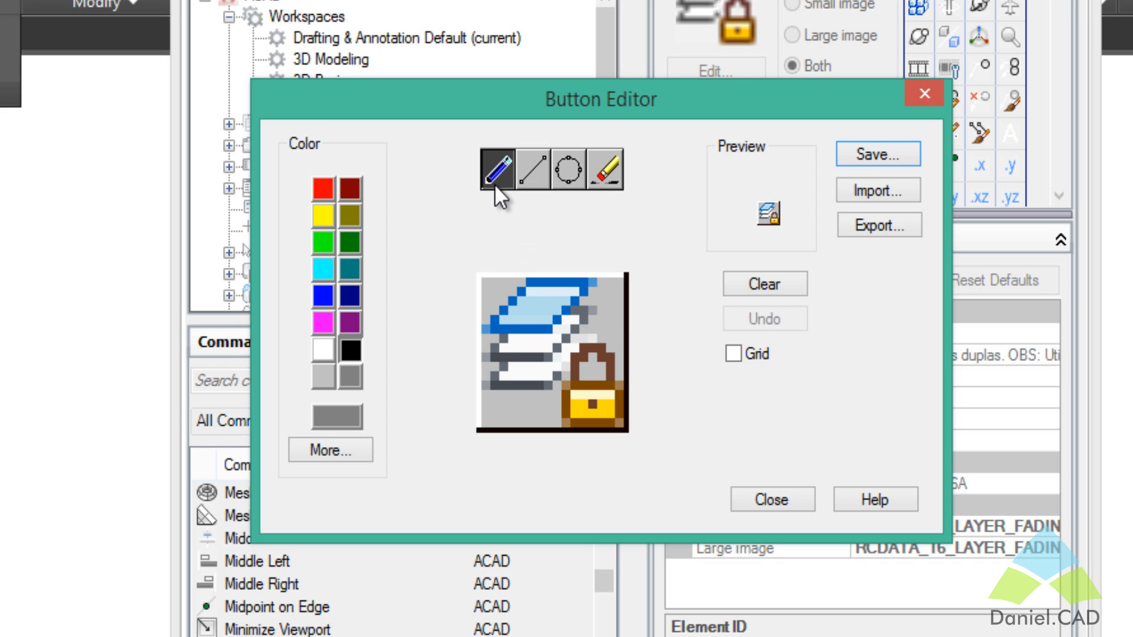
Draw four separate black pixels, two crossing black lines and a black ellipse over the locked-layers icon
click(495, 300)
click(513, 300)
click(521, 319)
click(503, 319)
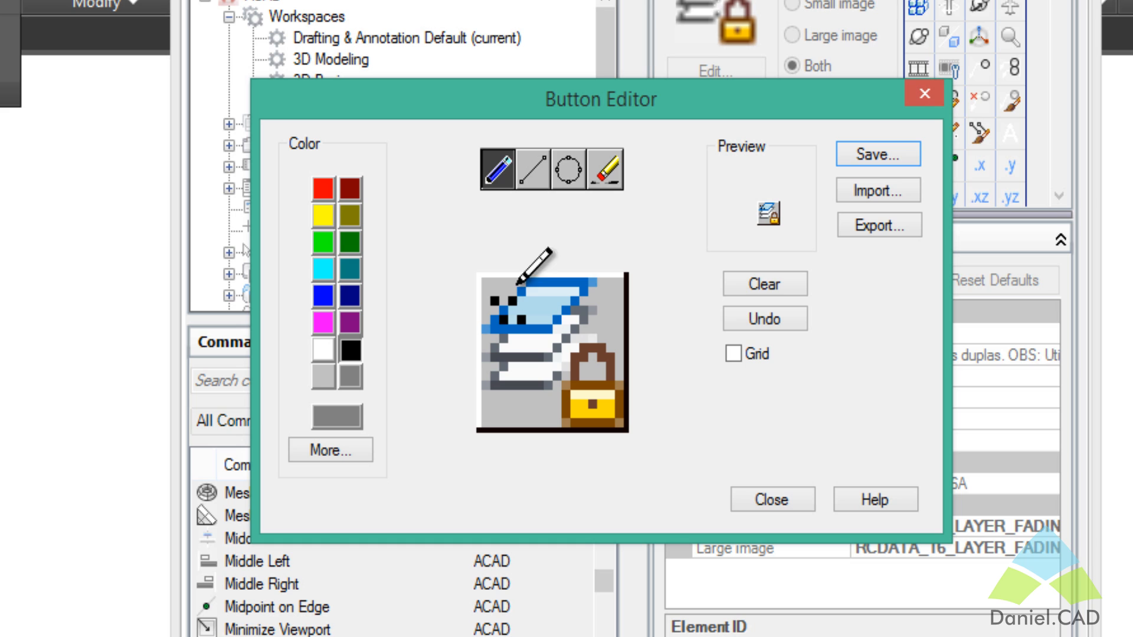
click(526, 183)
drag(512, 300, 578, 390)
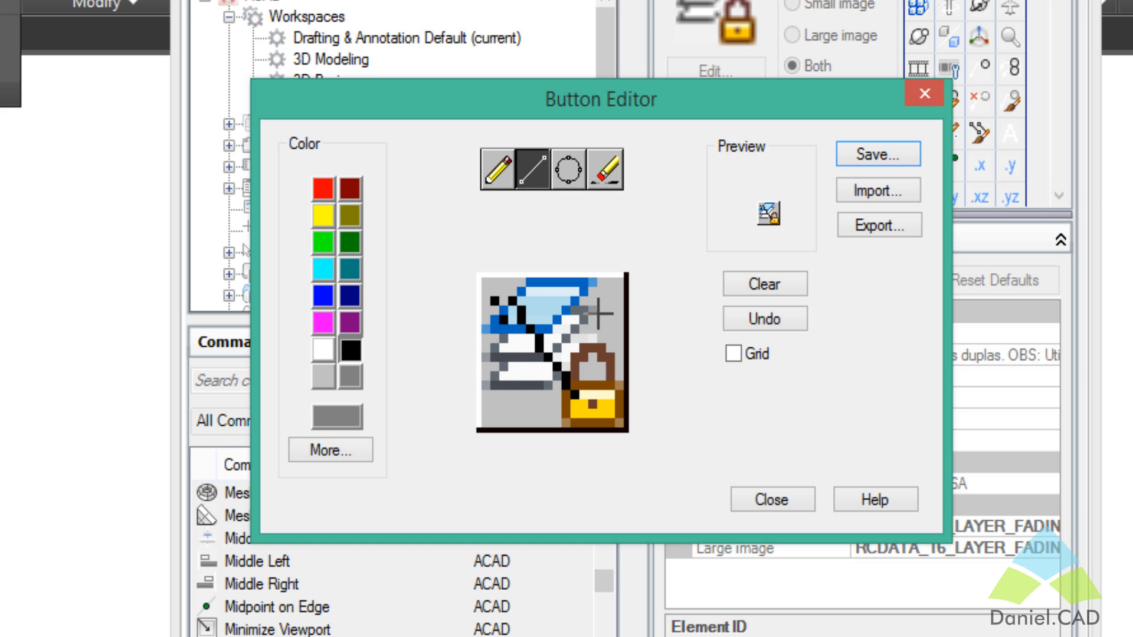
drag(599, 314, 511, 383)
click(568, 169)
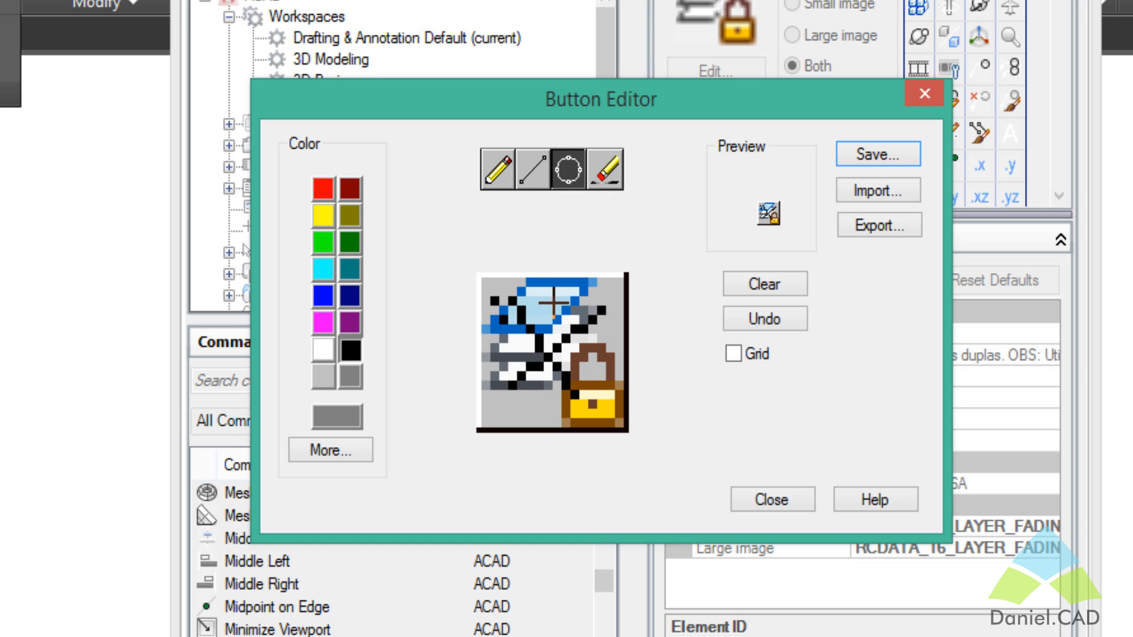
mouse_move(527, 325)
mouse_down()
mouse_move(582, 369)
mouse_move(543, 367)
mouse_move(522, 330)
mouse_move(577, 318)
mouse_move(551, 381)
mouse_move(549, 304)
mouse_move(573, 297)
mouse_move(501, 303)
mouse_move(519, 328)
mouse_move(549, 312)
mouse_move(508, 339)
mouse_move(520, 392)
mouse_move(581, 363)
mouse_move(631, 301)
mouse_move(599, 334)
mouse_move(611, 319)
mouse_move(577, 316)
mouse_move(582, 309)
mouse_move(607, 439)
mouse_move(557, 394)
mouse_move(532, 391)
mouse_up()
Erase the whole icon and draw a small red square with a cyan line running down from it
click(605, 169)
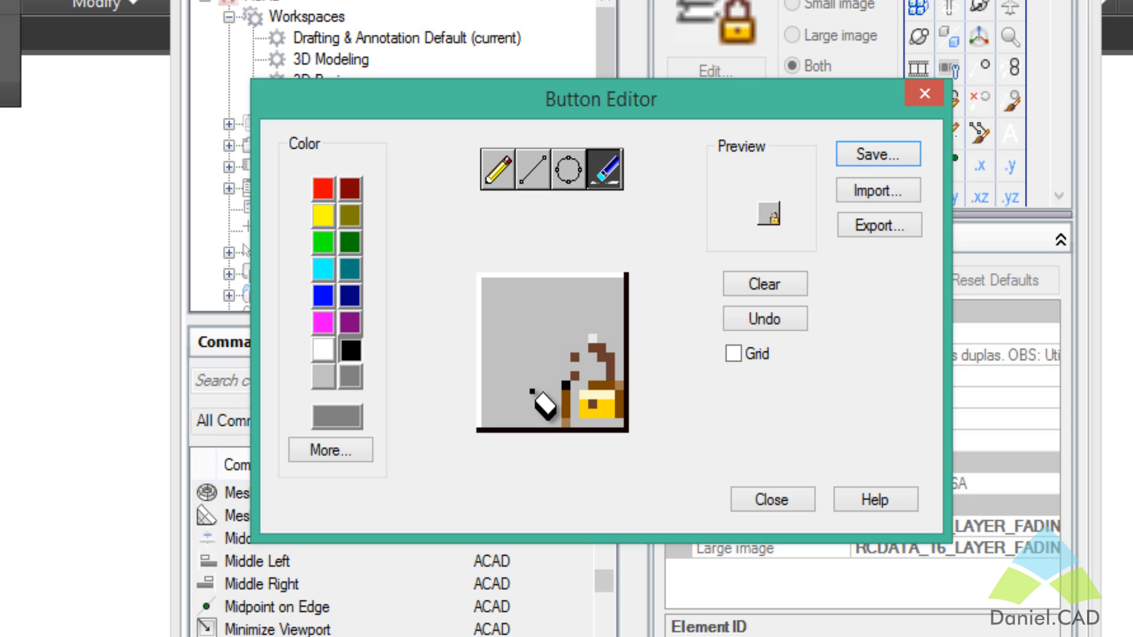
mouse_move(532, 391)
mouse_down()
mouse_move(567, 382)
mouse_move(570, 419)
mouse_move(567, 390)
mouse_move(593, 341)
mouse_move(575, 377)
mouse_move(605, 354)
mouse_move(622, 407)
mouse_move(611, 390)
mouse_move(598, 407)
mouse_move(614, 341)
mouse_move(613, 357)
mouse_up()
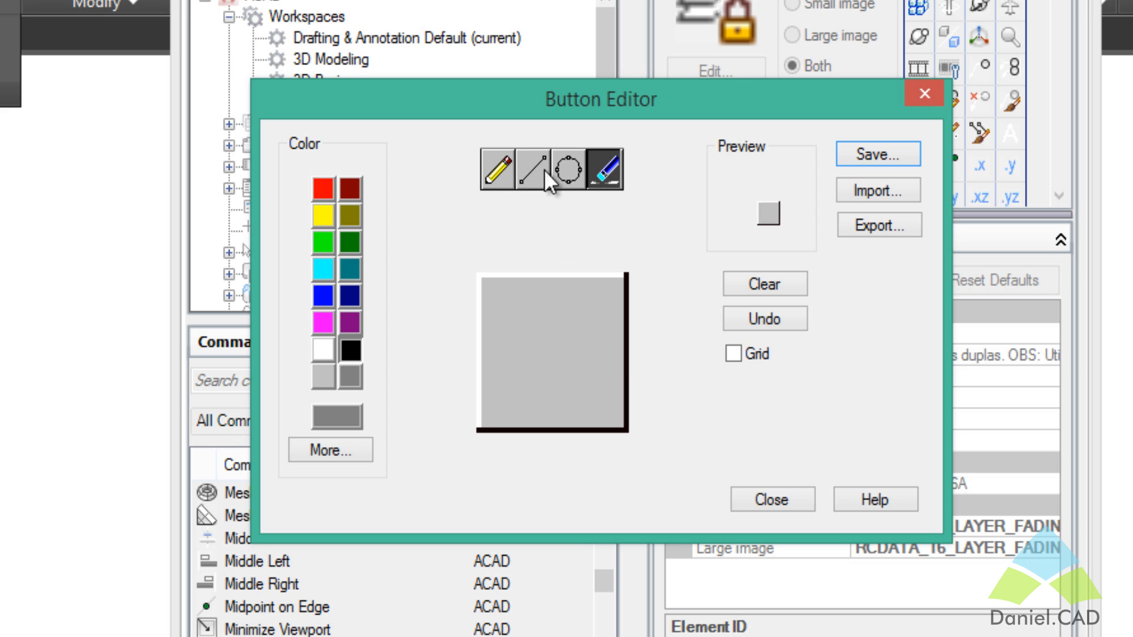
click(498, 168)
click(324, 188)
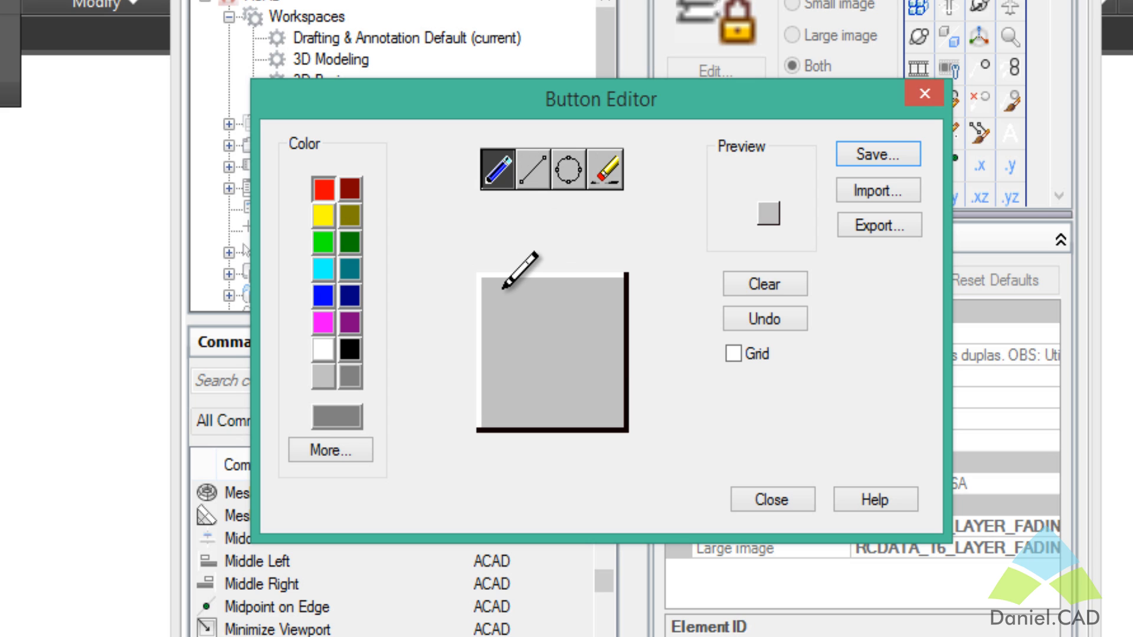
mouse_move(503, 289)
mouse_down()
mouse_move(504, 300)
mouse_move(523, 300)
mouse_move(521, 282)
mouse_move(505, 282)
mouse_up()
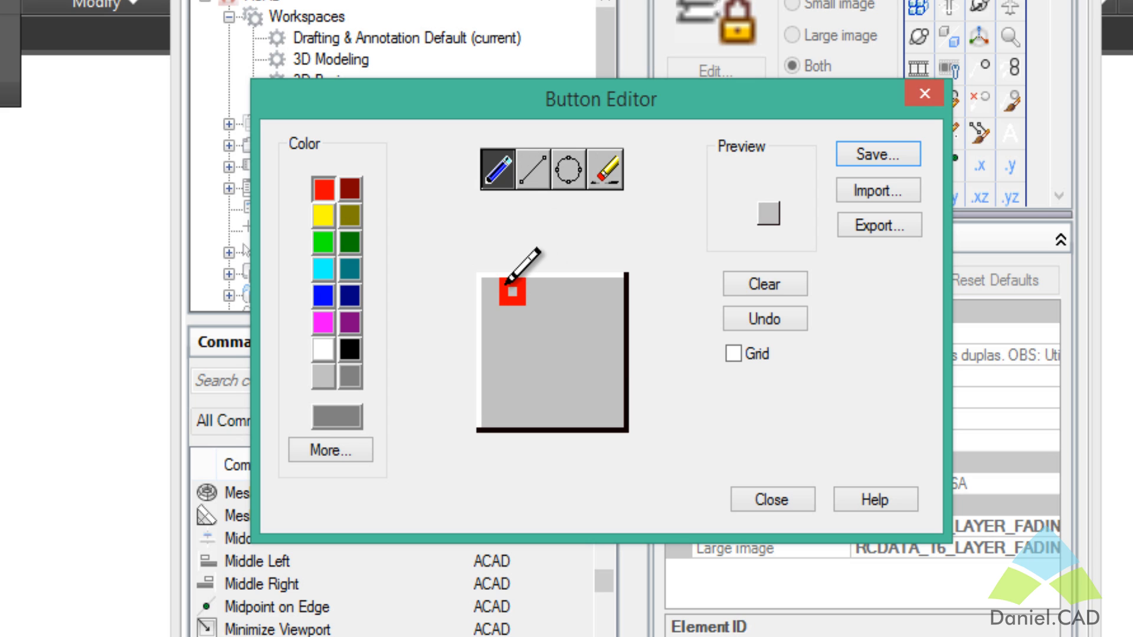
click(513, 328)
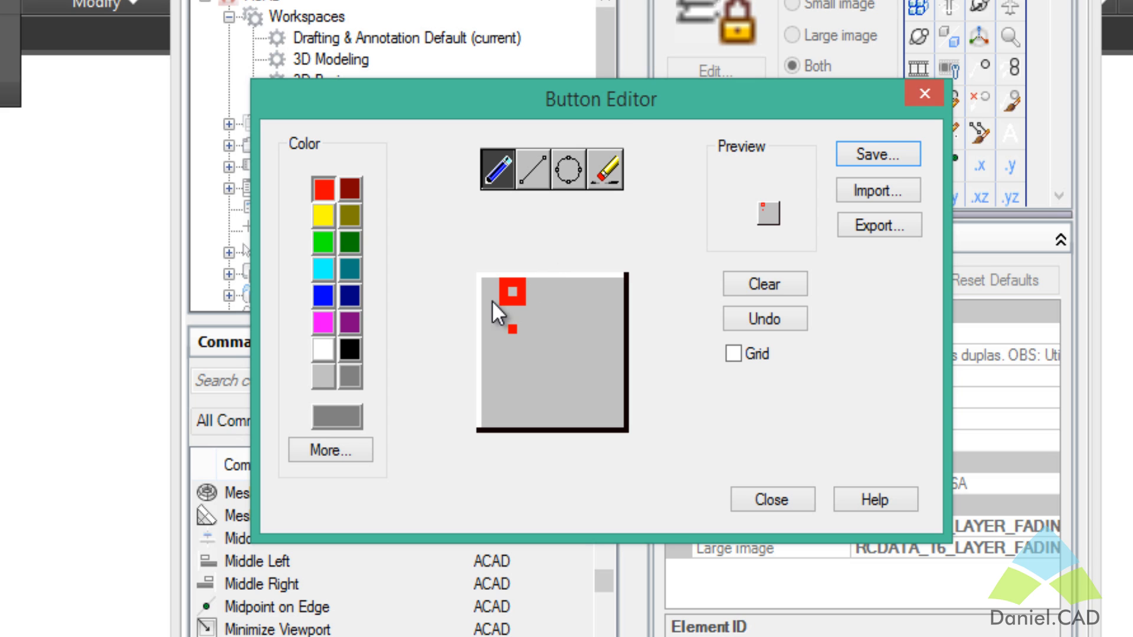
click(323, 269)
drag(512, 305, 520, 369)
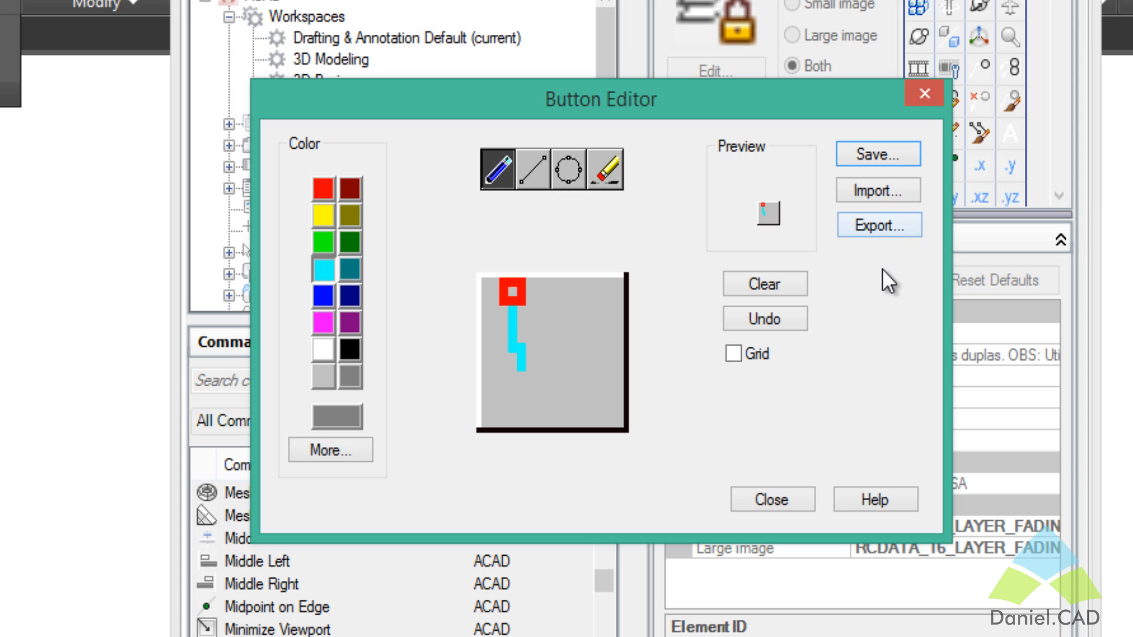
Import IconeMultiLine.bmp from the Teste folder into the Button Editor
click(873, 197)
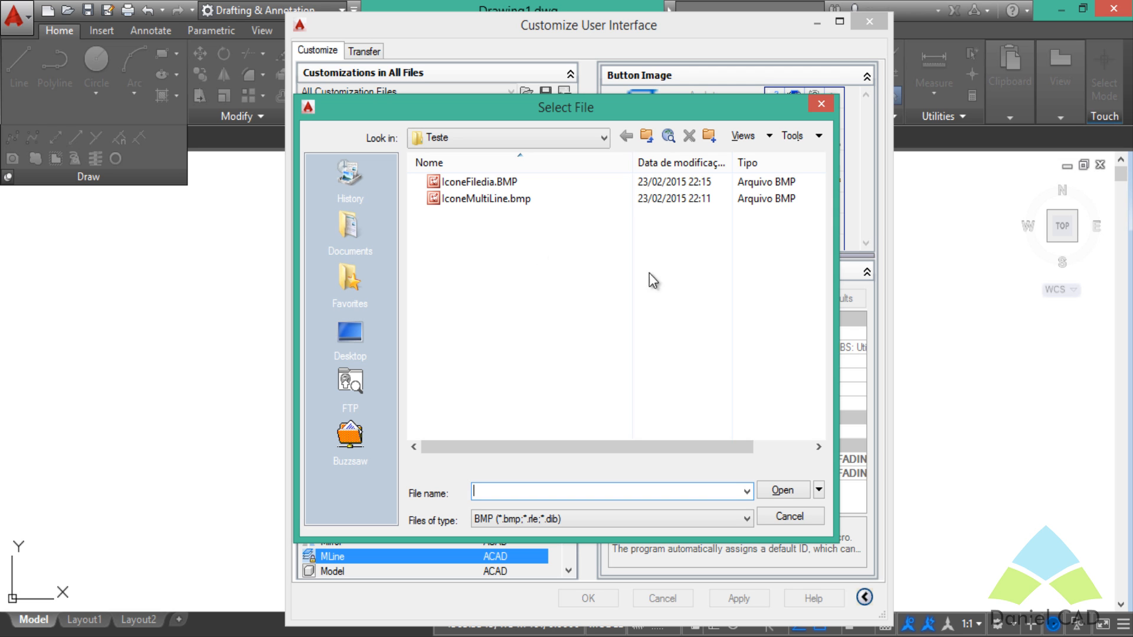
click(501, 201)
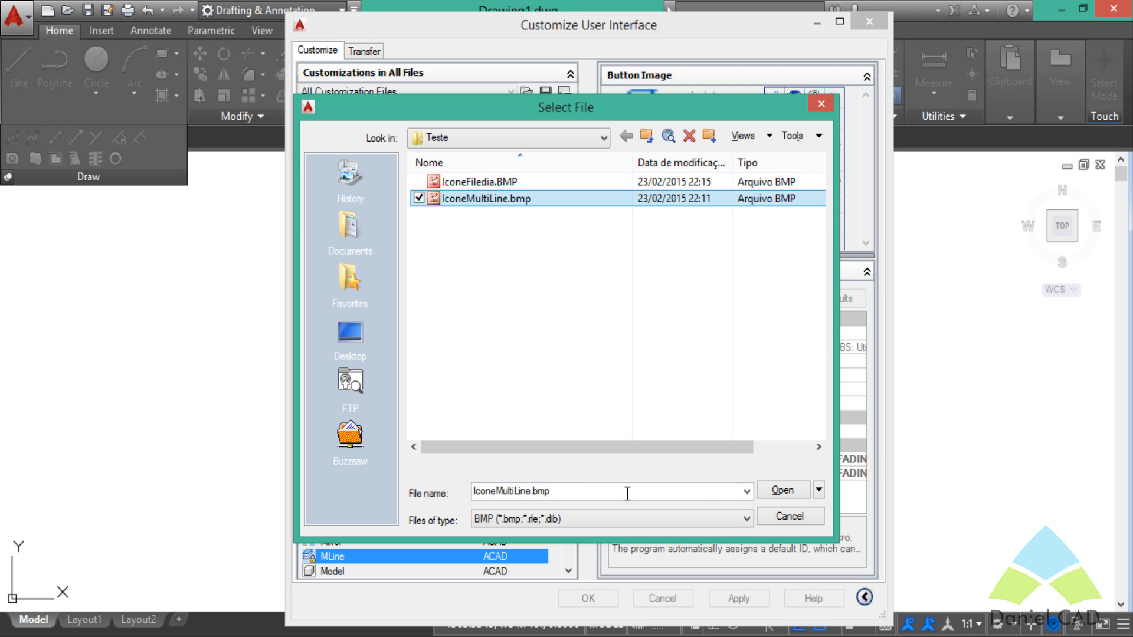
click(774, 494)
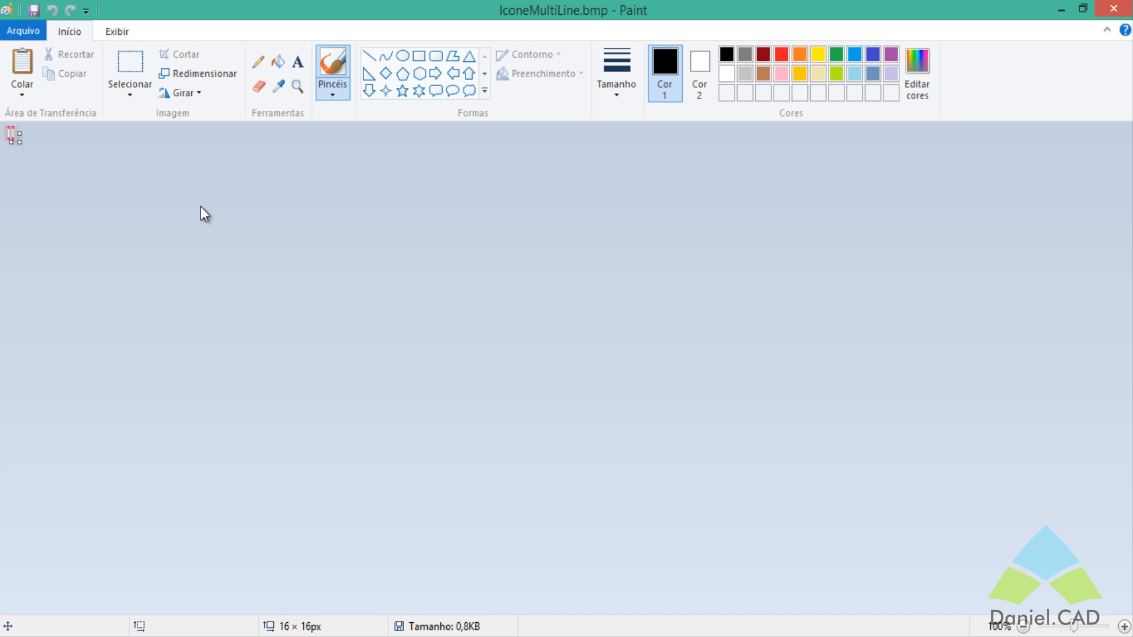
In Paint, examine the line shape, outline and thickness options available for drawing on IconeMultiLine.bmp
ctrl+scroll(201, 206, up, 7)
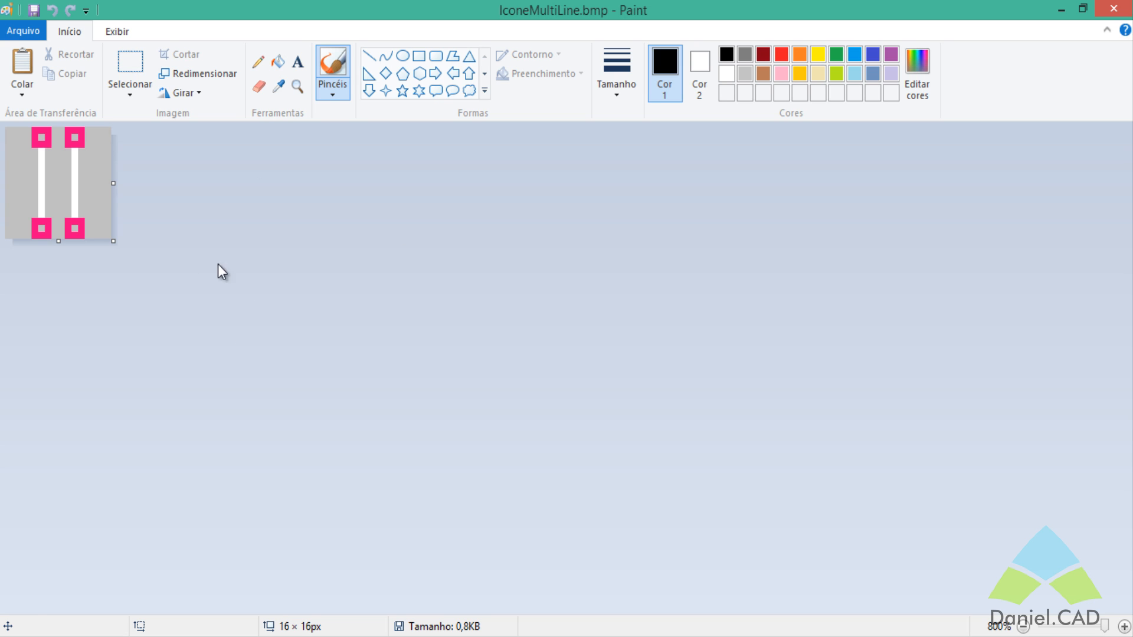
click(87, 158)
click(369, 56)
click(502, 58)
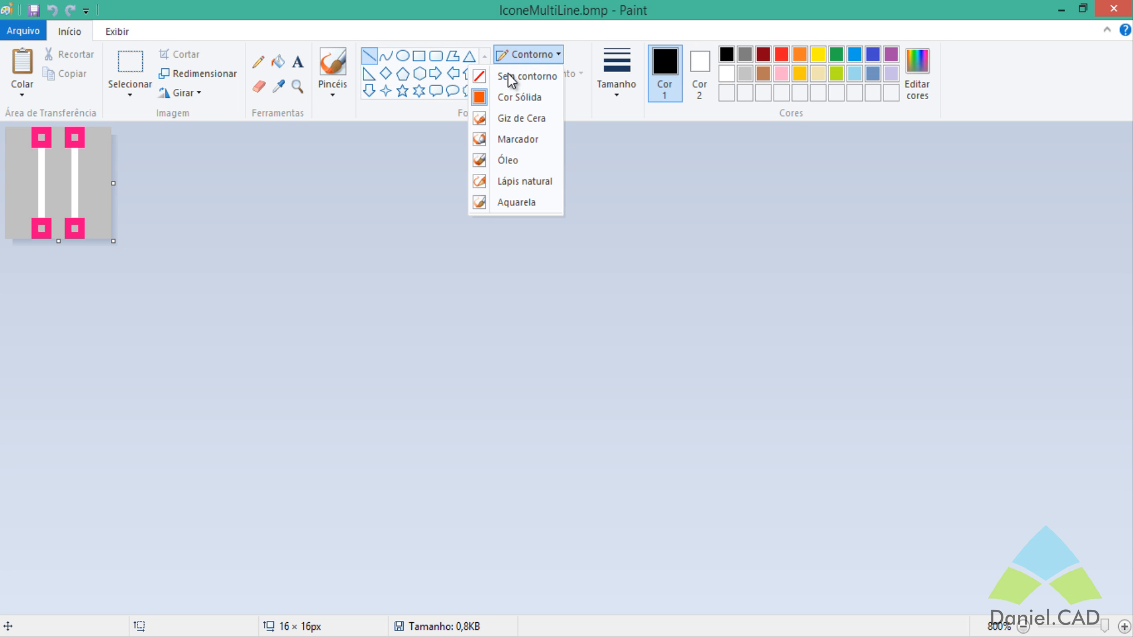
click(504, 76)
click(608, 88)
click(593, 126)
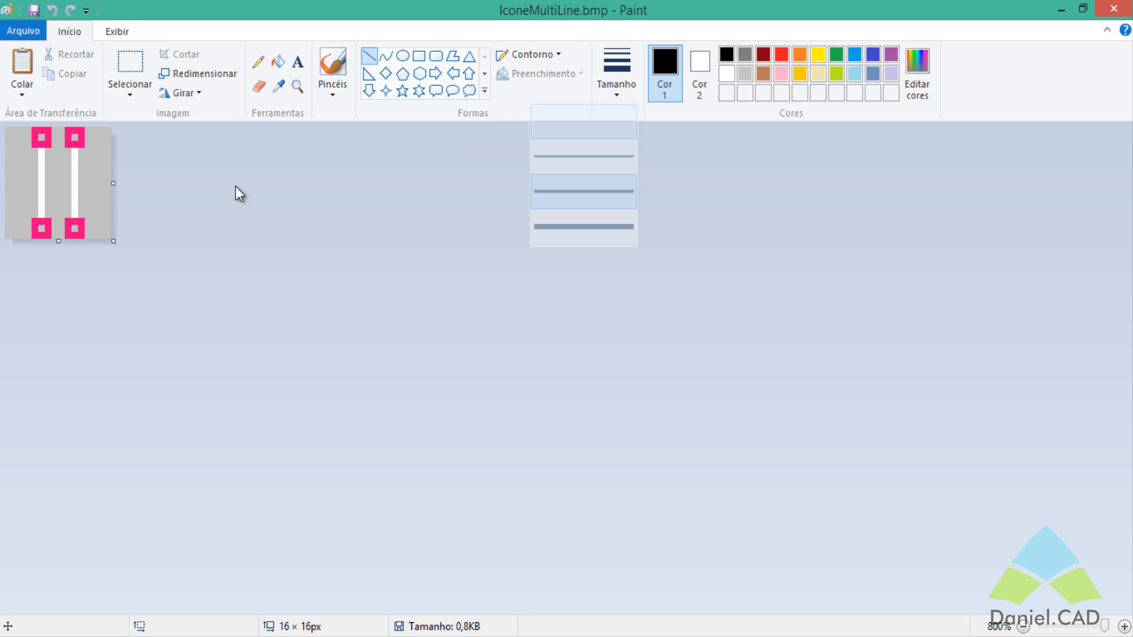
Draw one black pixel beside the icon's second white line and paint it over with the sampled grey background colour
click(258, 61)
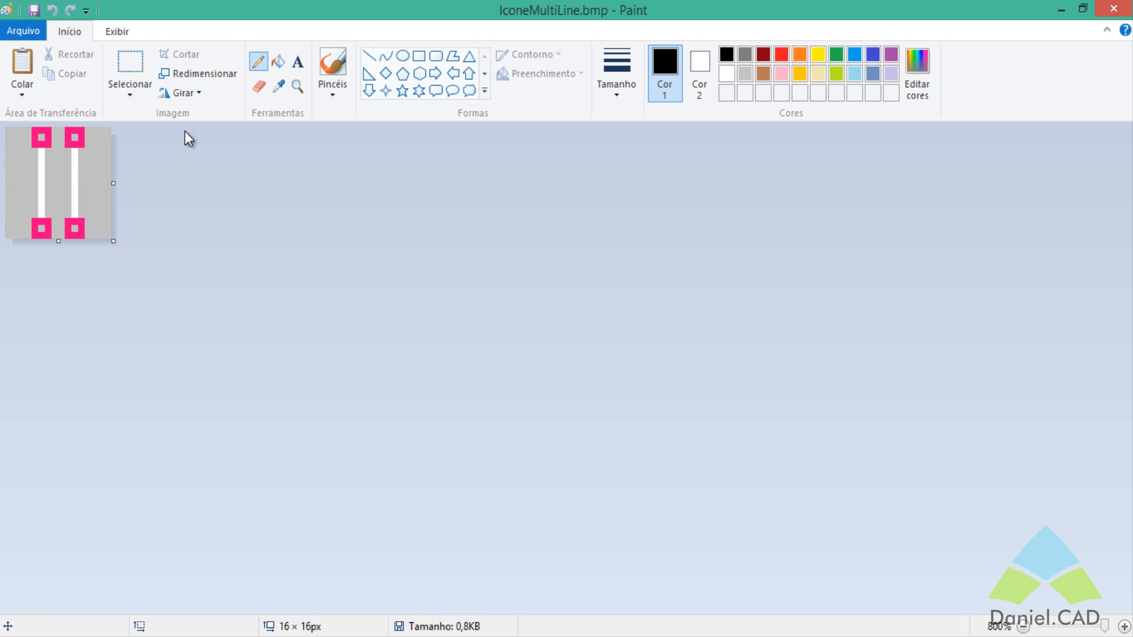
click(101, 171)
click(278, 86)
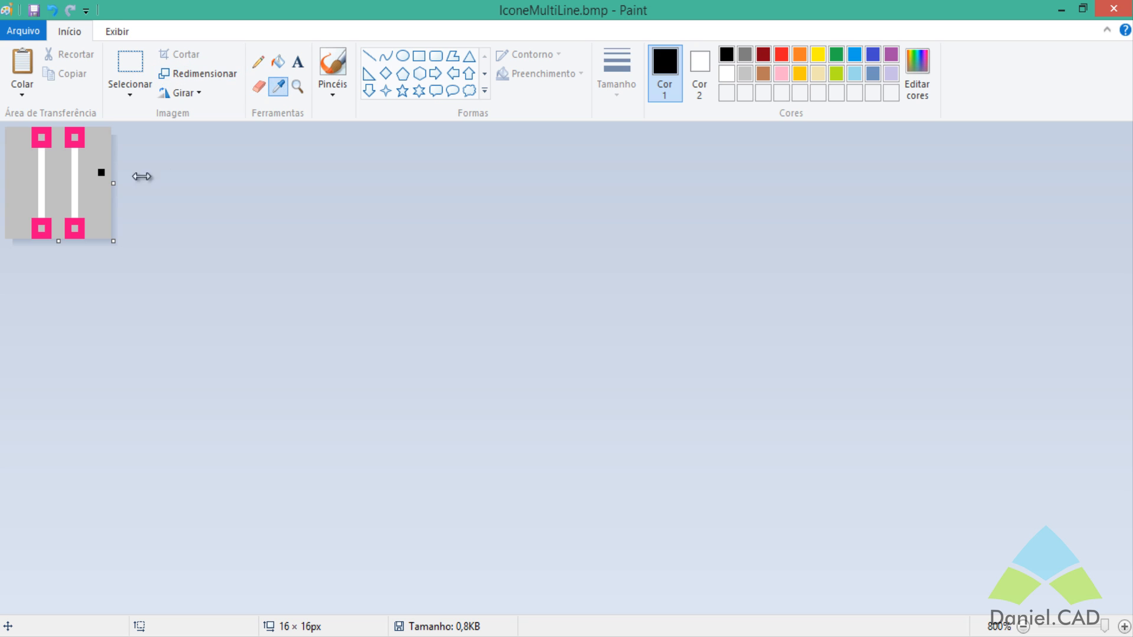
click(102, 189)
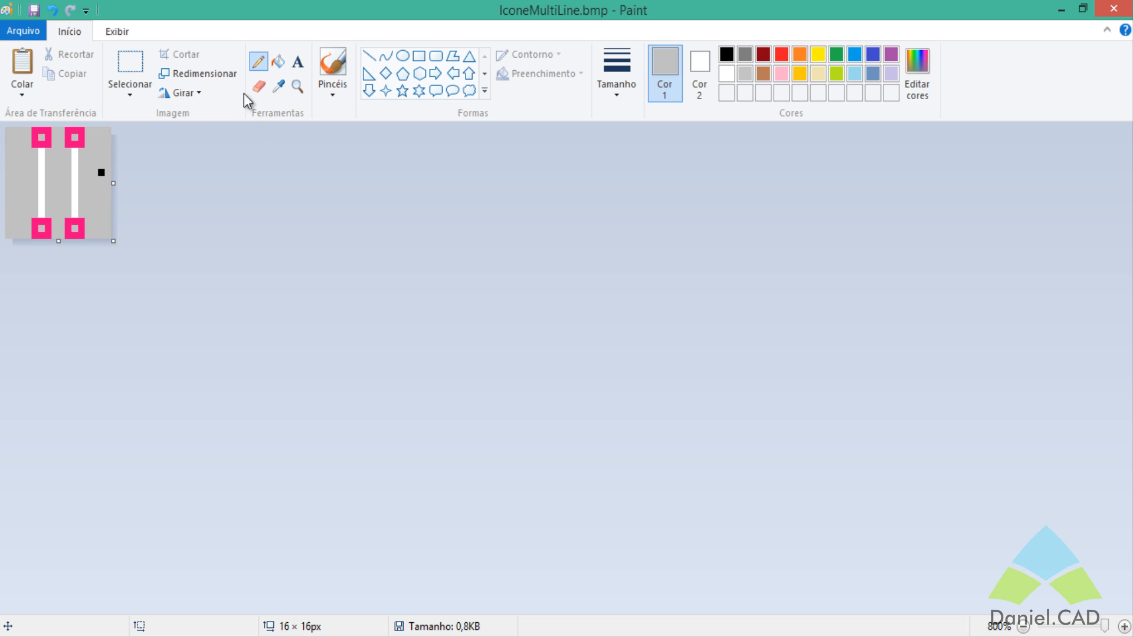
click(102, 172)
Examine the bitmap file types available for saving a copy of the icon, and cancel without saving
click(24, 34)
click(78, 179)
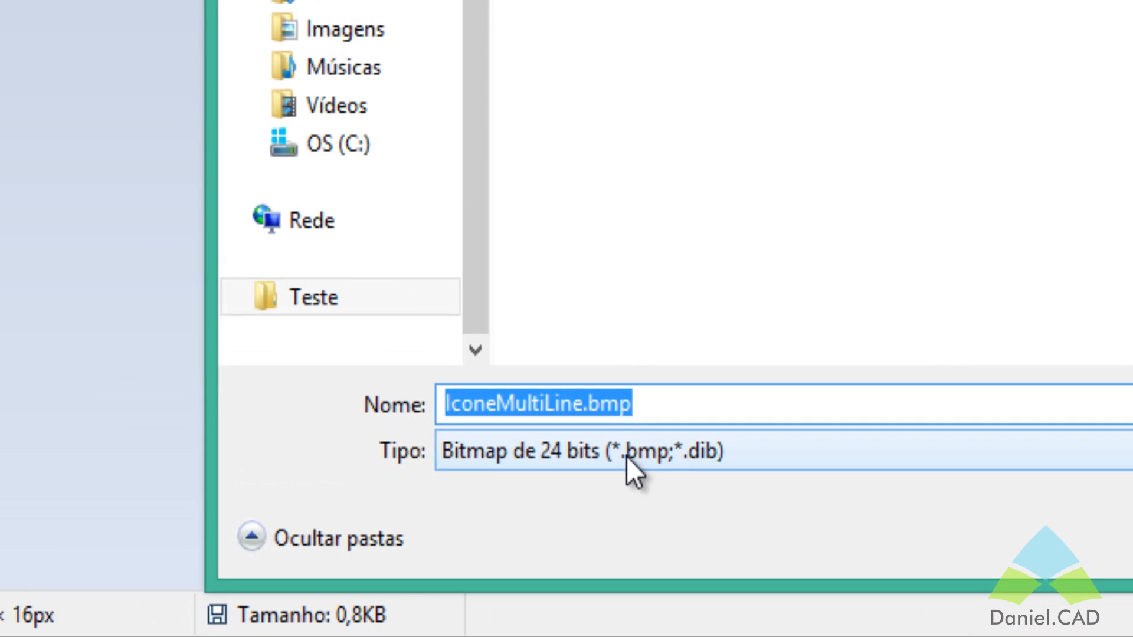
click(567, 546)
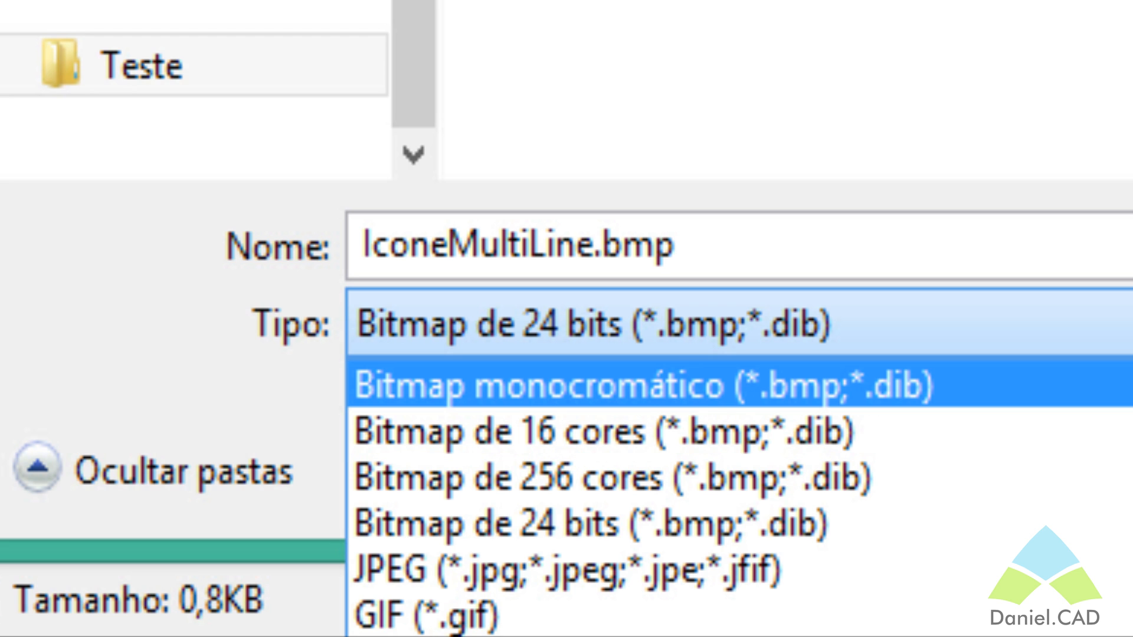
click(1086, 39)
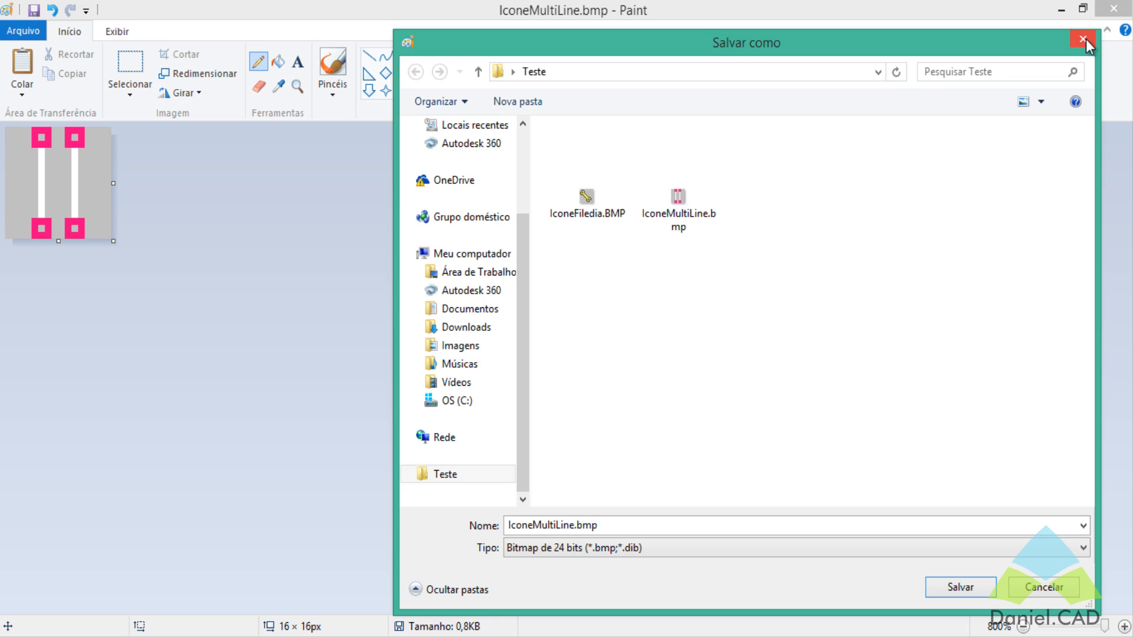
click(1086, 39)
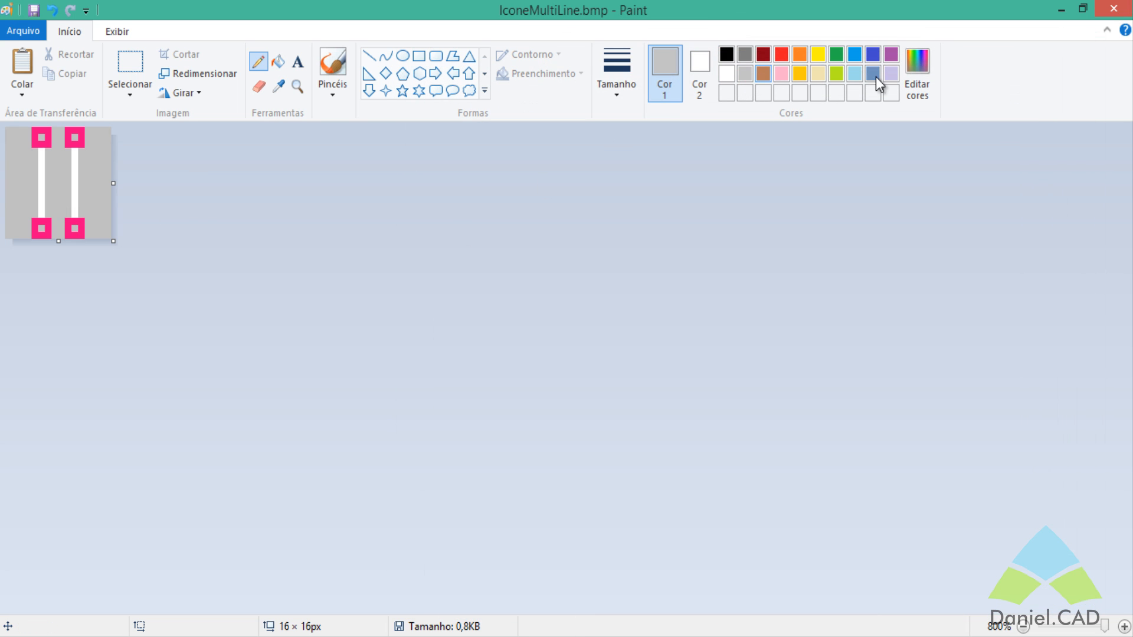
Examine the red, green and blue values of the sampled grey in Paint's colour editor and close it without changes
click(931, 66)
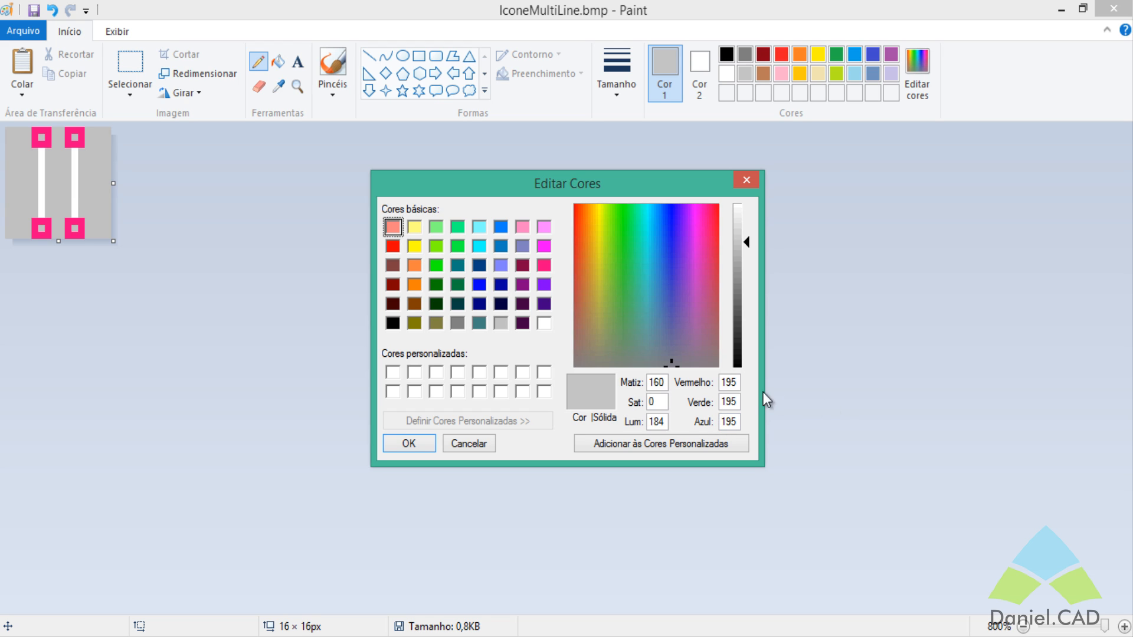
click(735, 383)
click(739, 402)
click(755, 185)
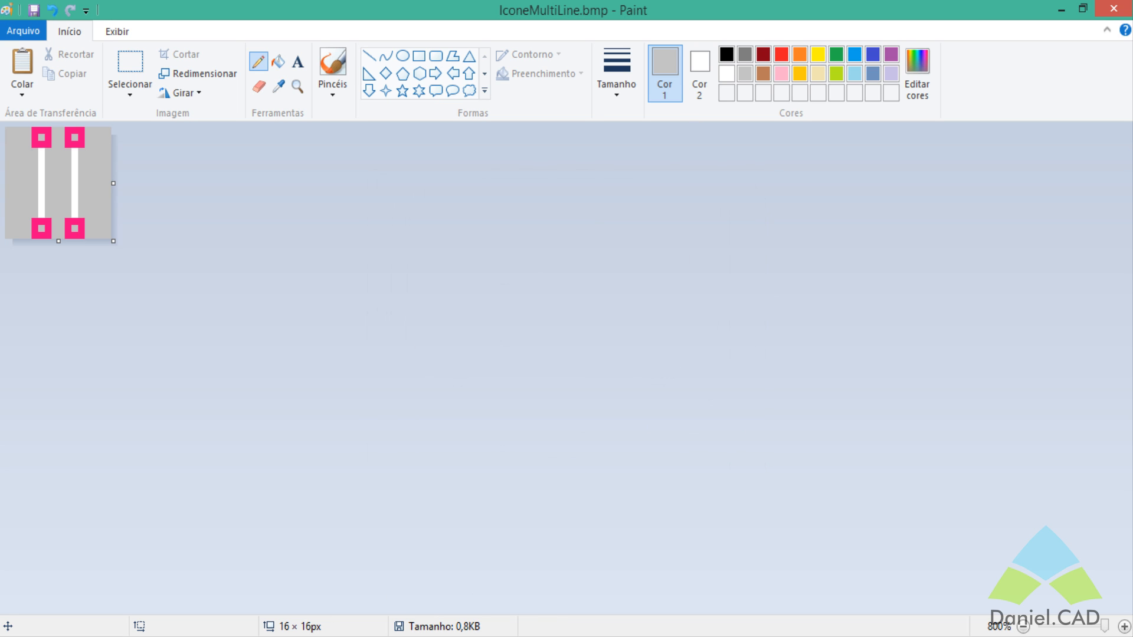
Switch back to AutoCAD, save the imported button image as IconeMultiLine and close the Button Editor
click(198, 592)
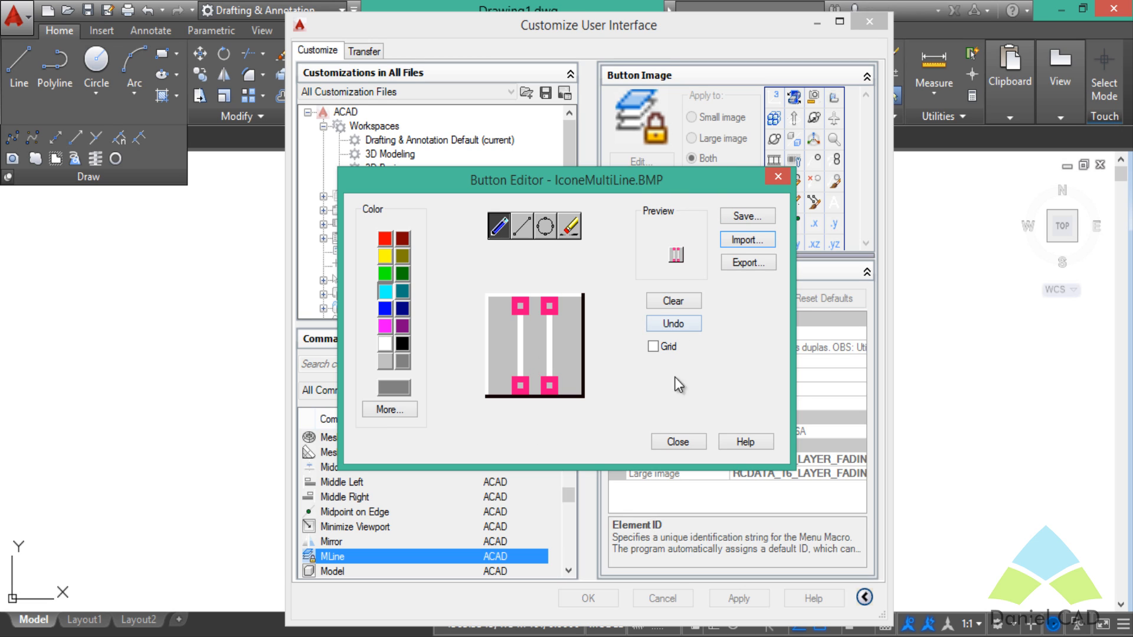
click(747, 216)
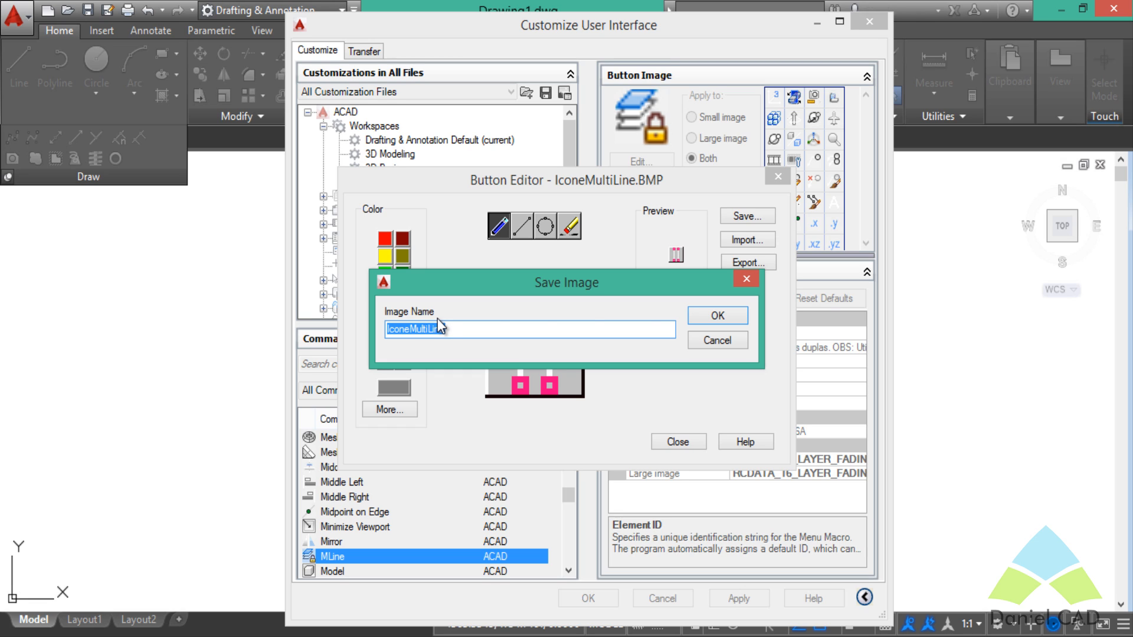
click(734, 314)
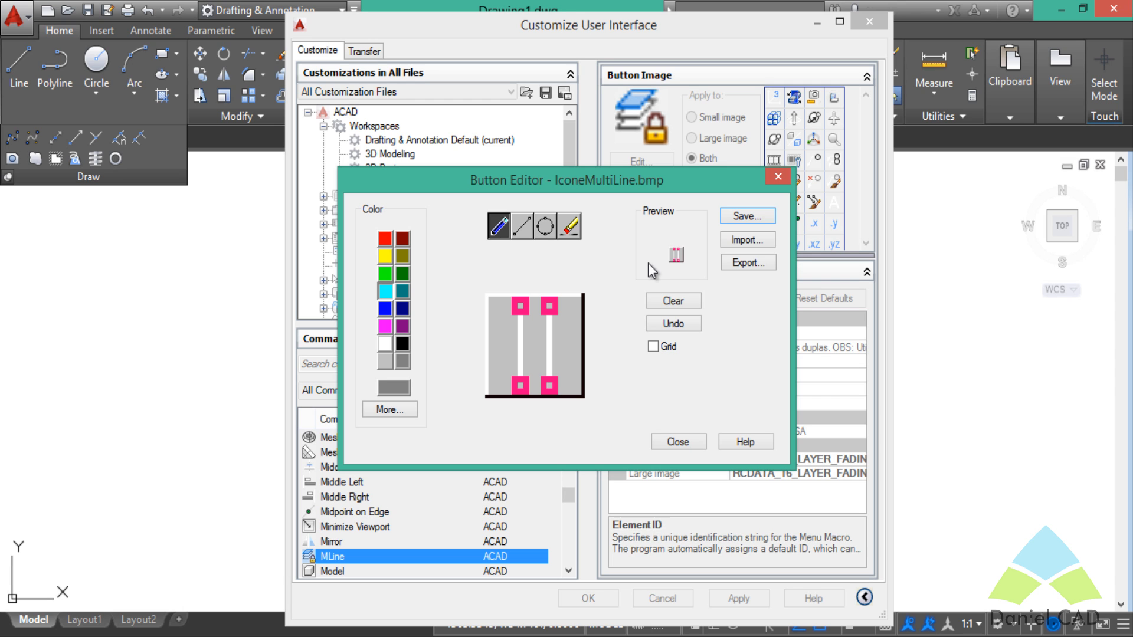
click(658, 440)
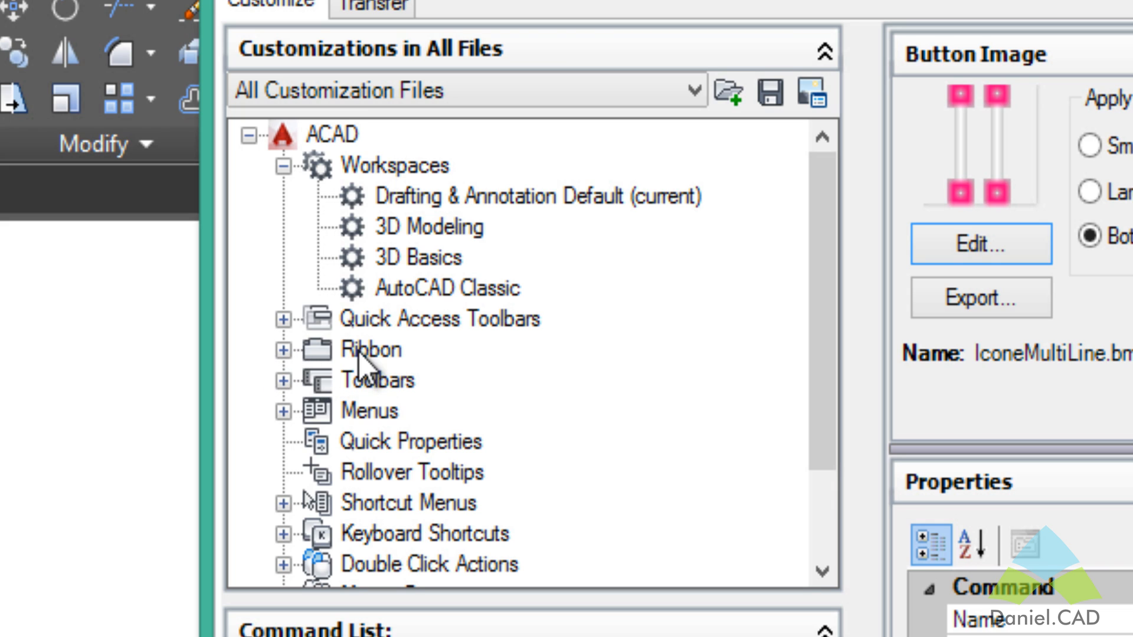
Expand the Home 2D - Draw panel among the Ribbon's Panels in the customization tree
click(284, 350)
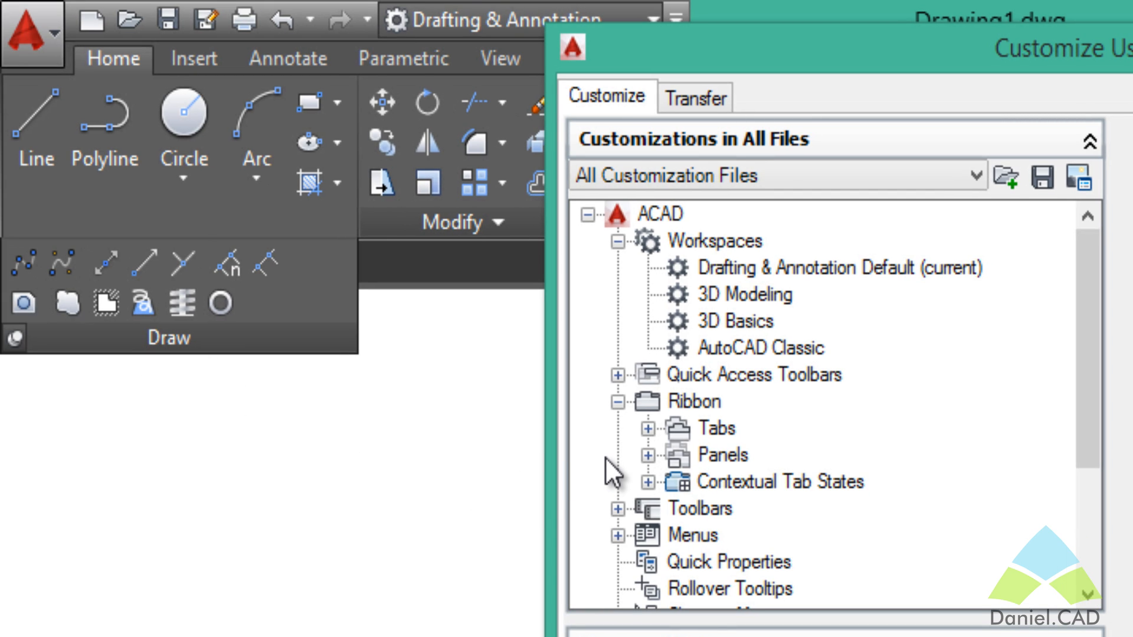
click(648, 456)
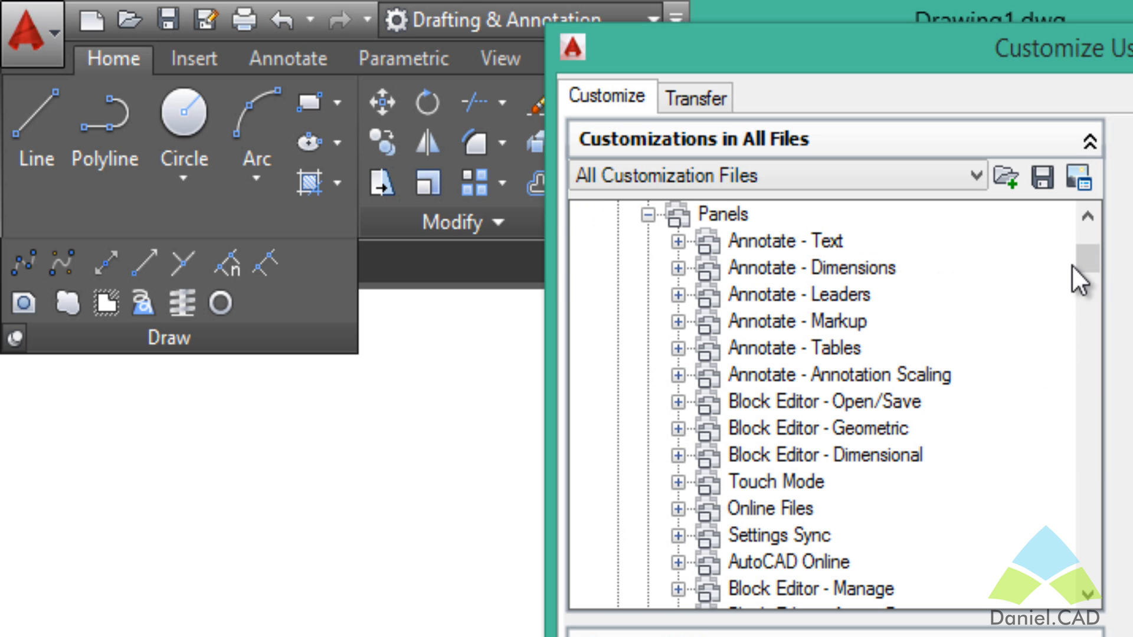
drag(1085, 257, 1082, 298)
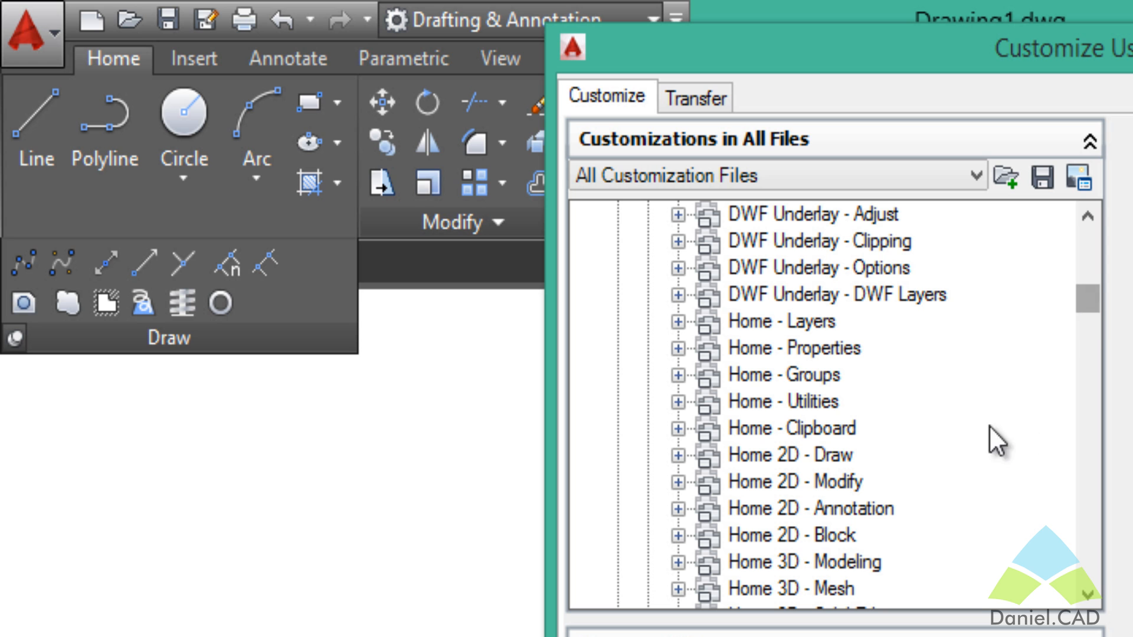
click(749, 457)
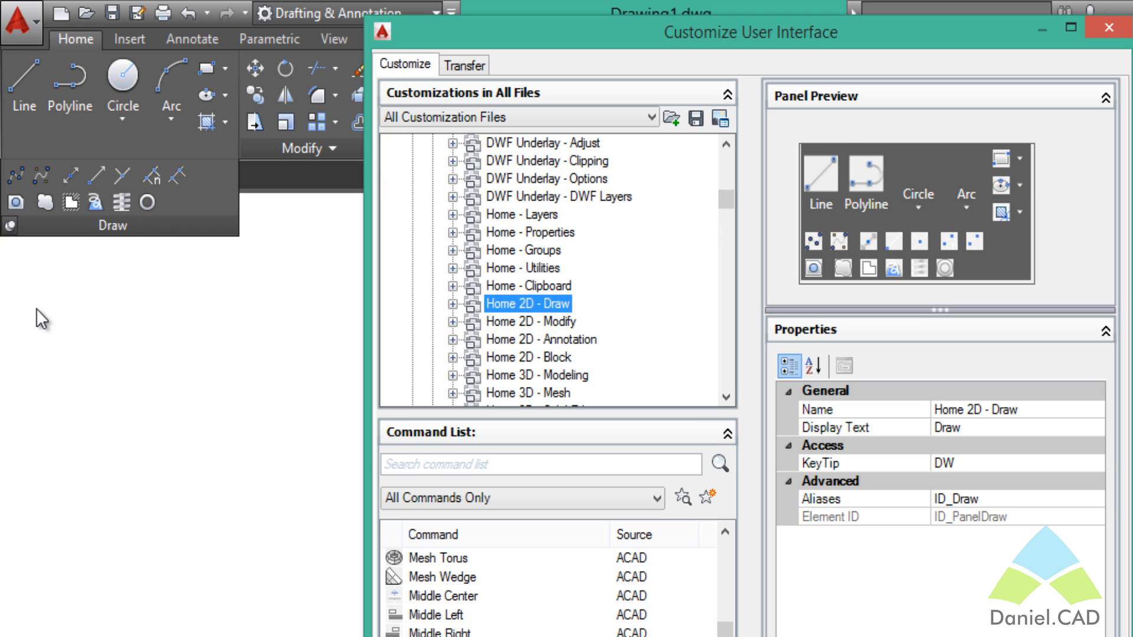
click(453, 304)
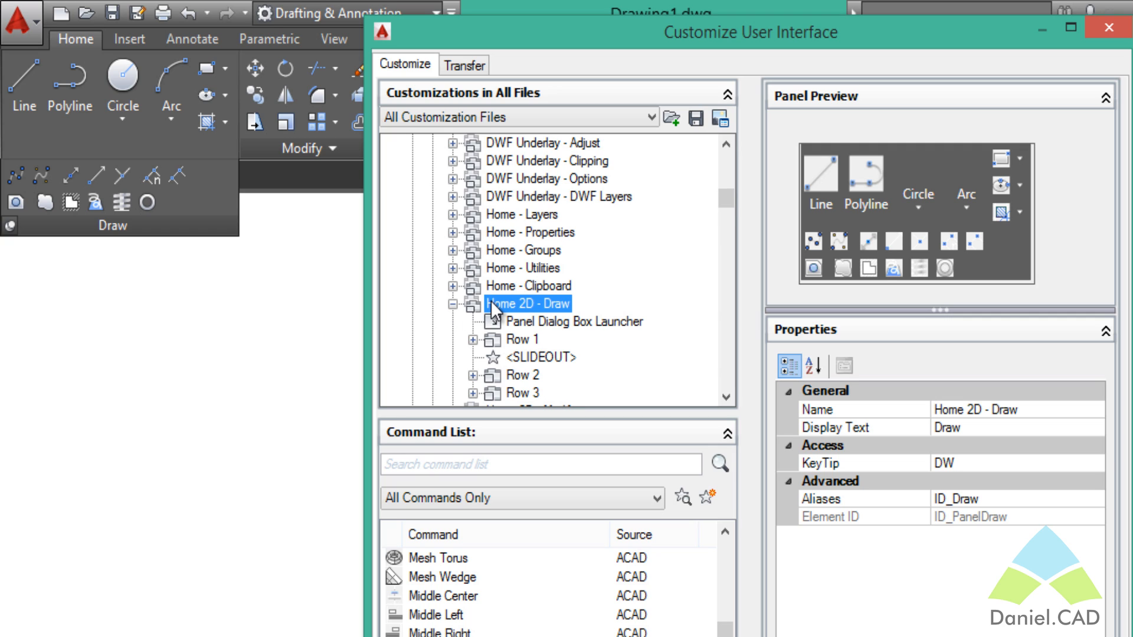
Expand Row 1 of the Home 2D - Draw panel down to its individual commands
click(726, 397)
click(726, 397)
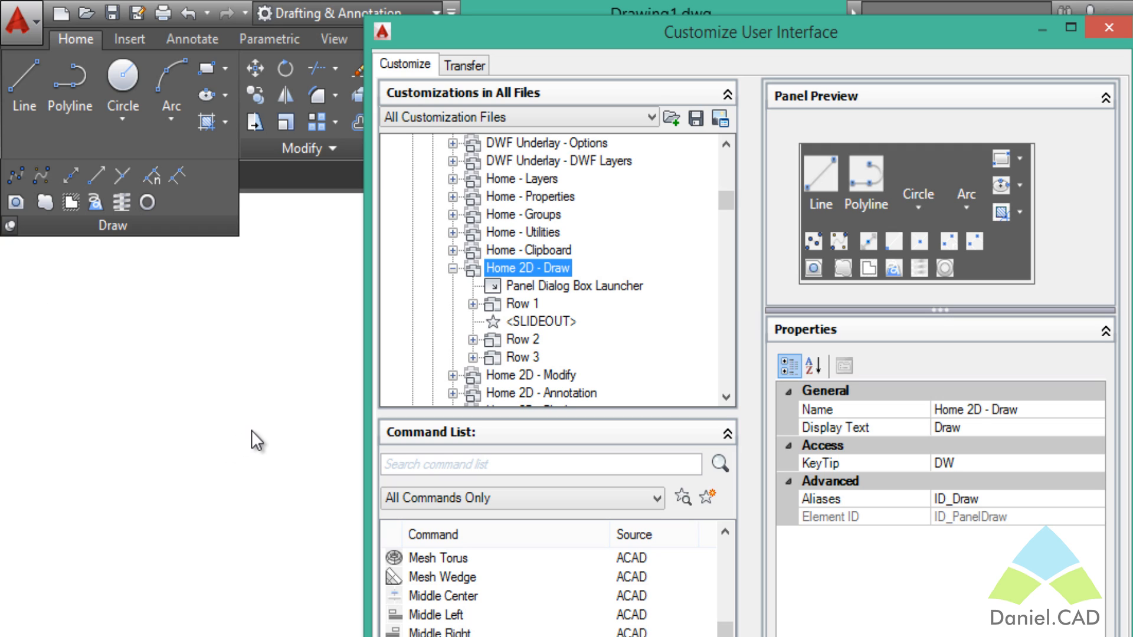
click(527, 302)
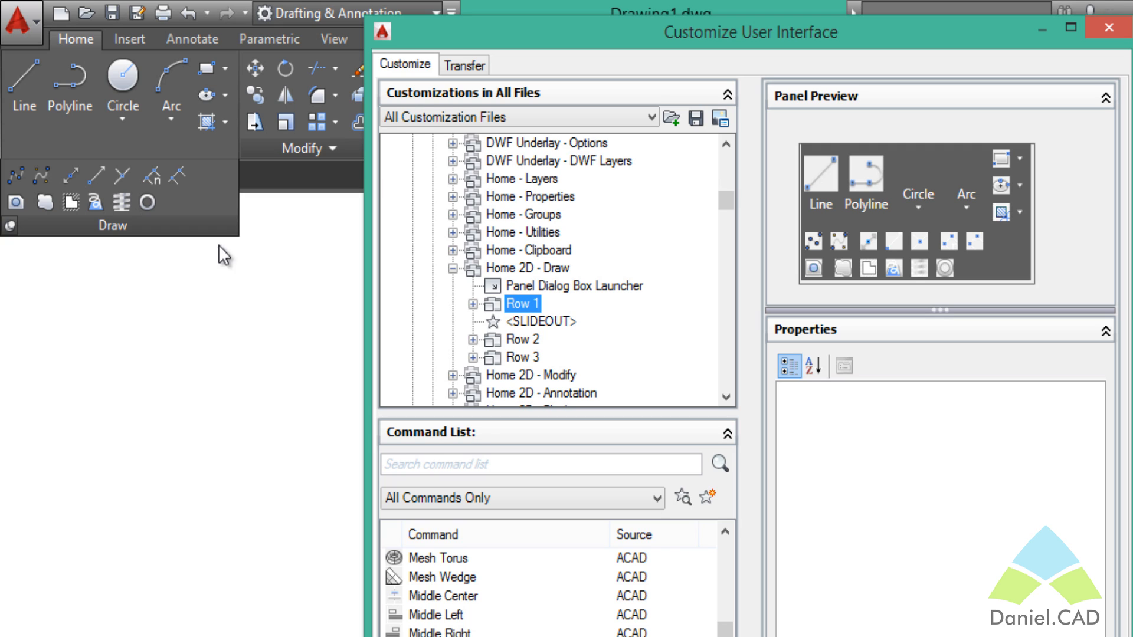
click(473, 304)
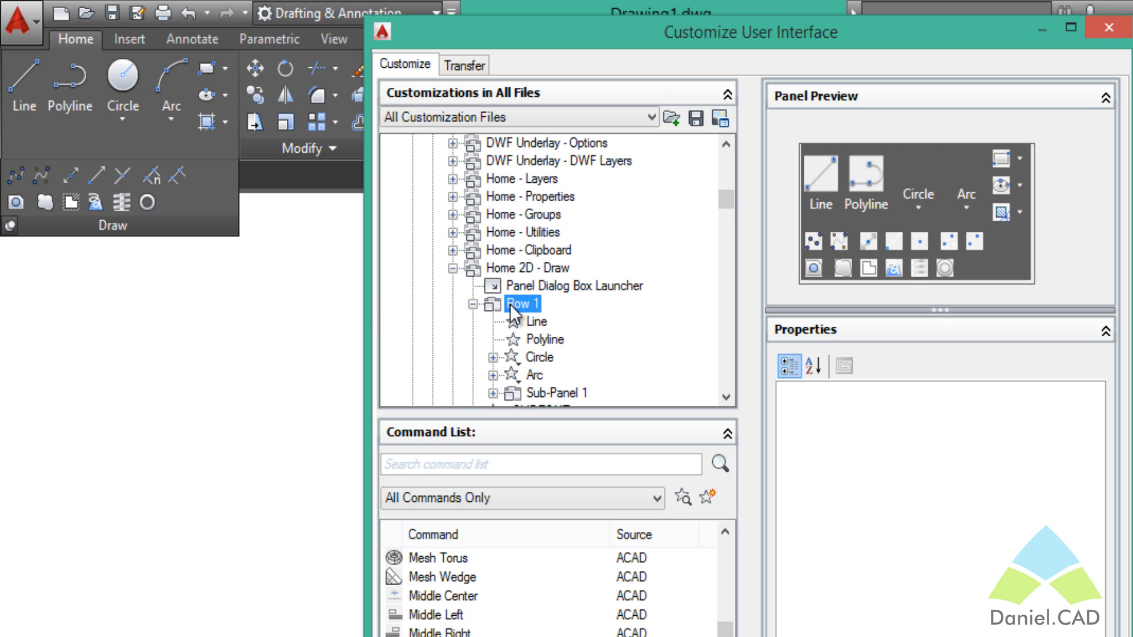
click(726, 398)
click(726, 397)
click(725, 397)
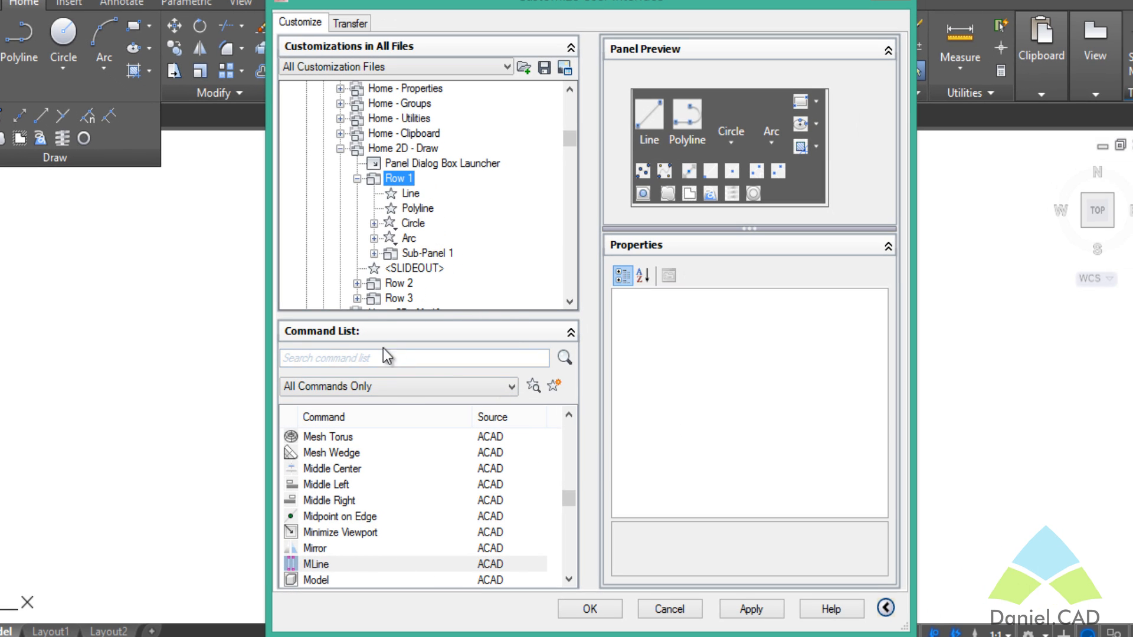
Search the command list for mline and select the MLine command
click(310, 356)
text(mline)
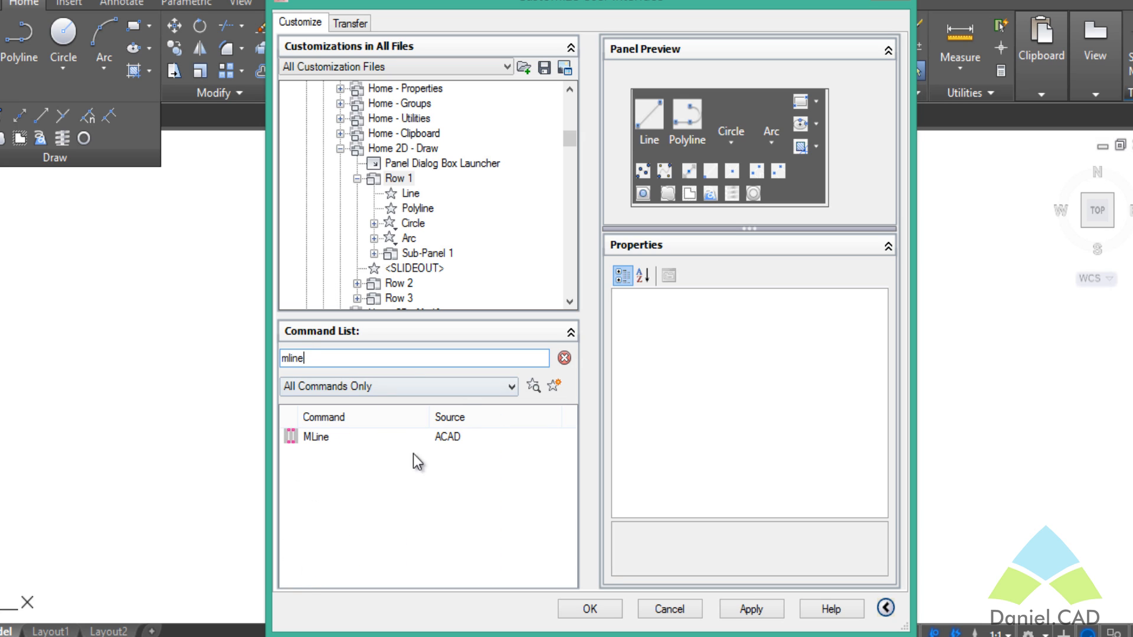
click(309, 437)
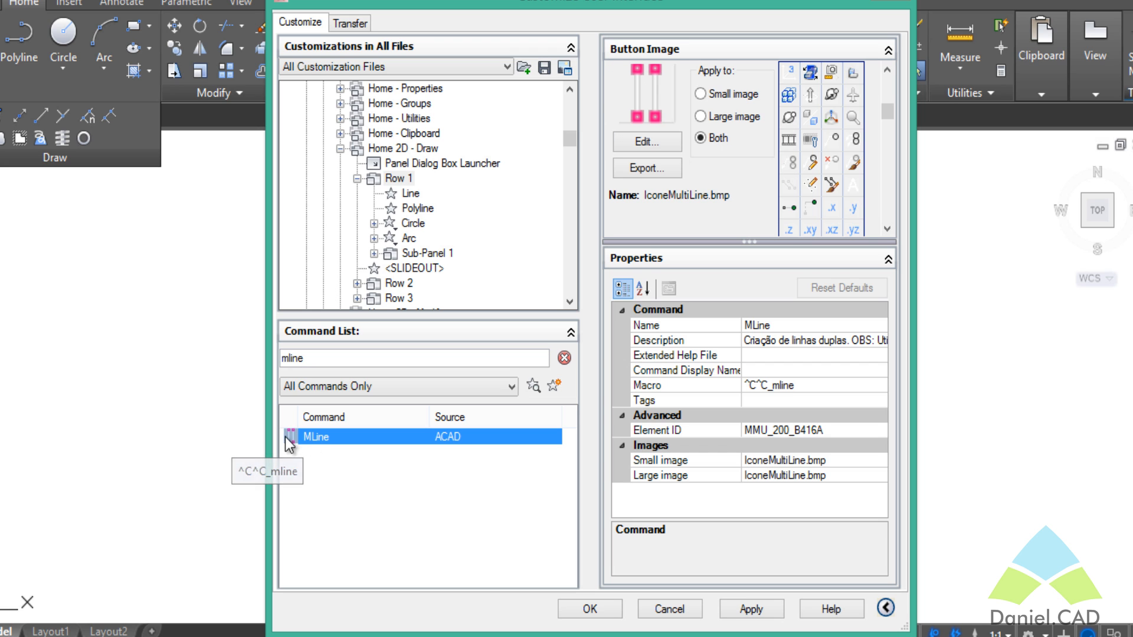
Copy the MLine command and paste it after Polyline in Row 1 of the Home 2D - Draw panel
right_click(316, 441)
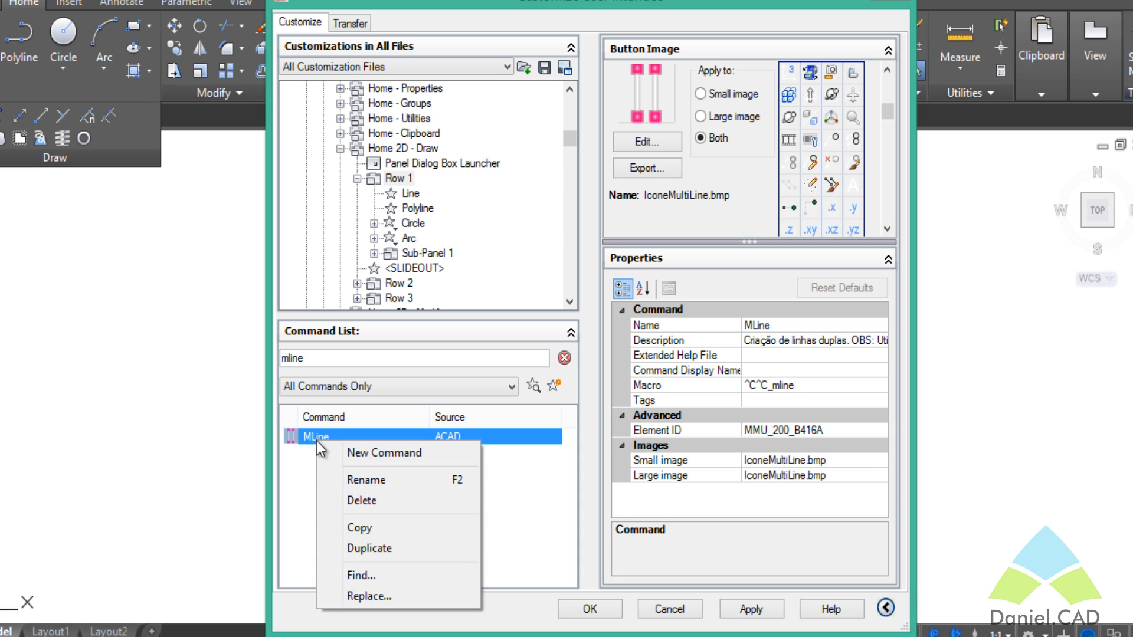
click(353, 528)
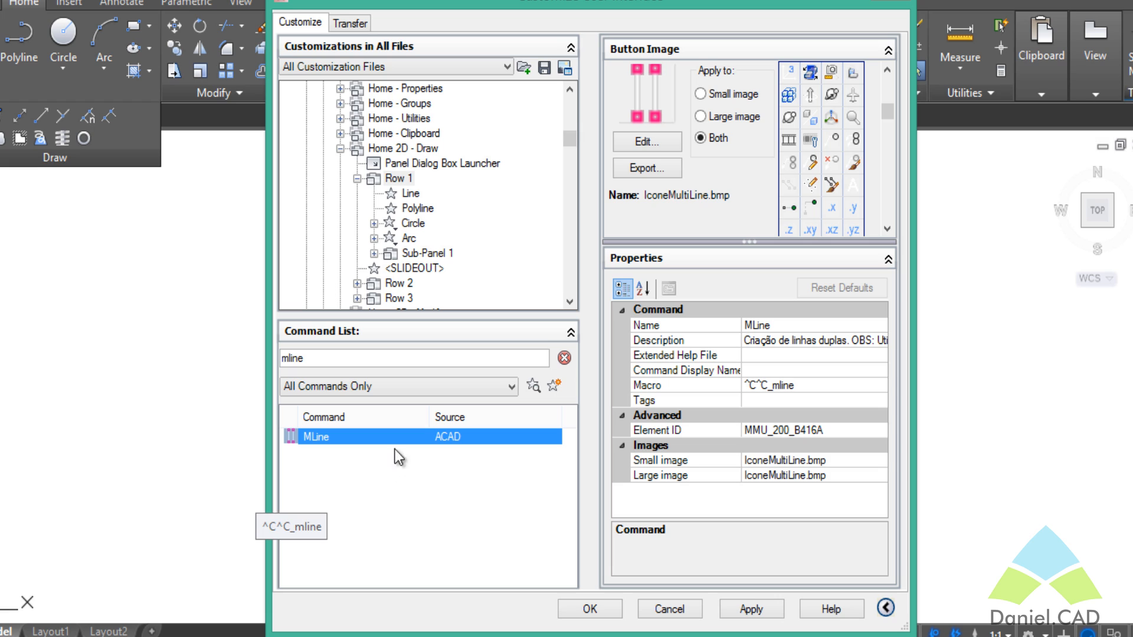
right_click(453, 214)
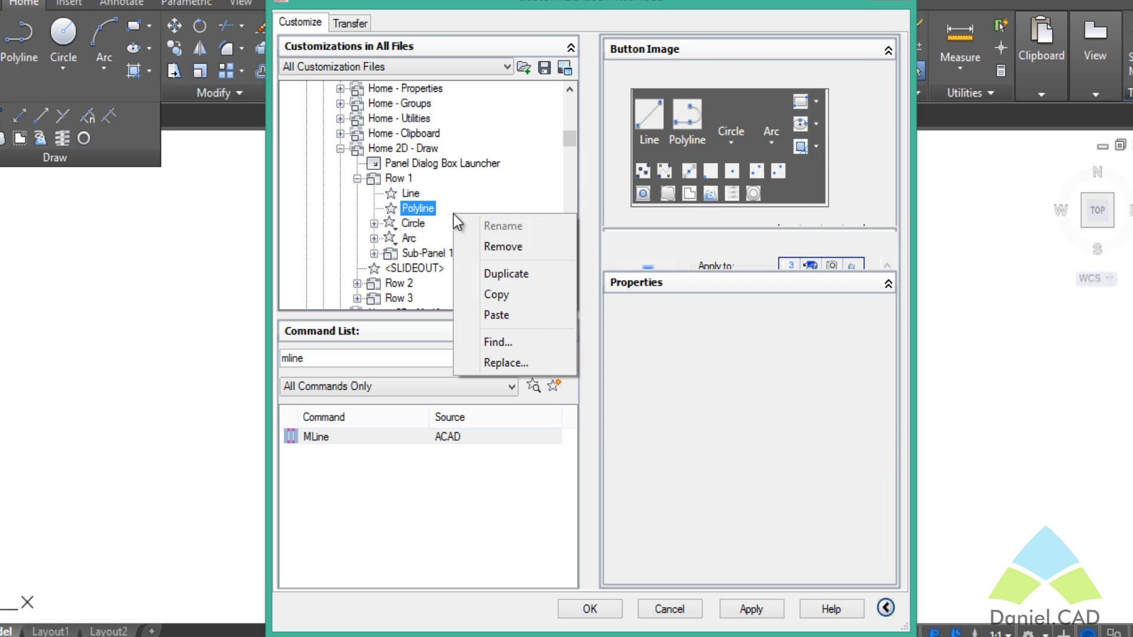
click(485, 316)
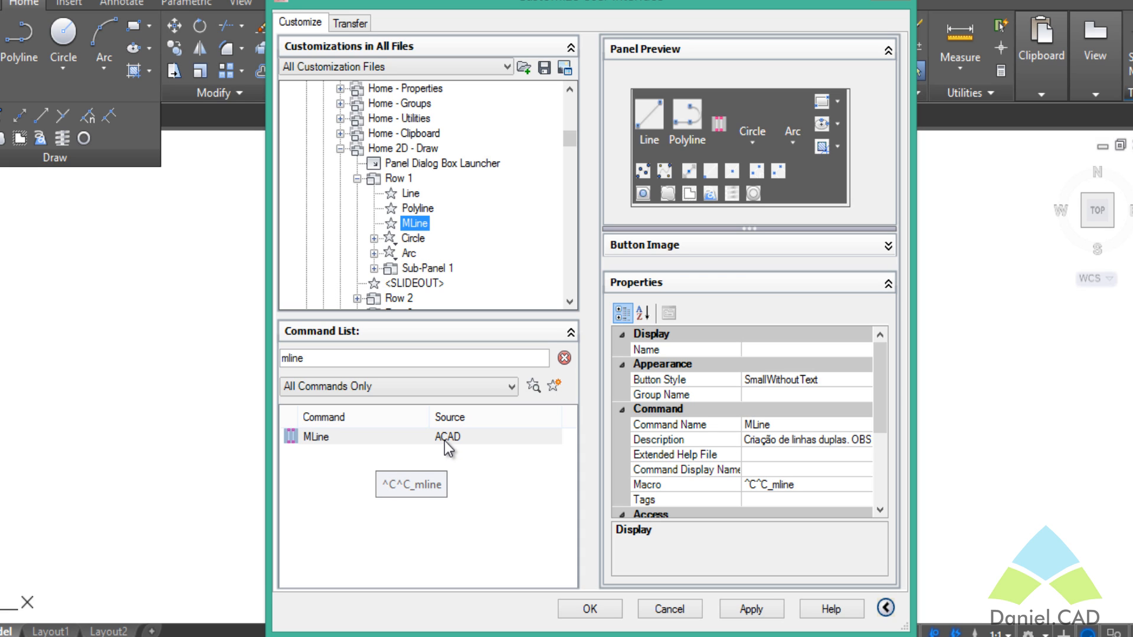
Place MLine between Line and Polyline in Row 1 and set its button style to Large with Text (Vertical)
drag(445, 440, 419, 208)
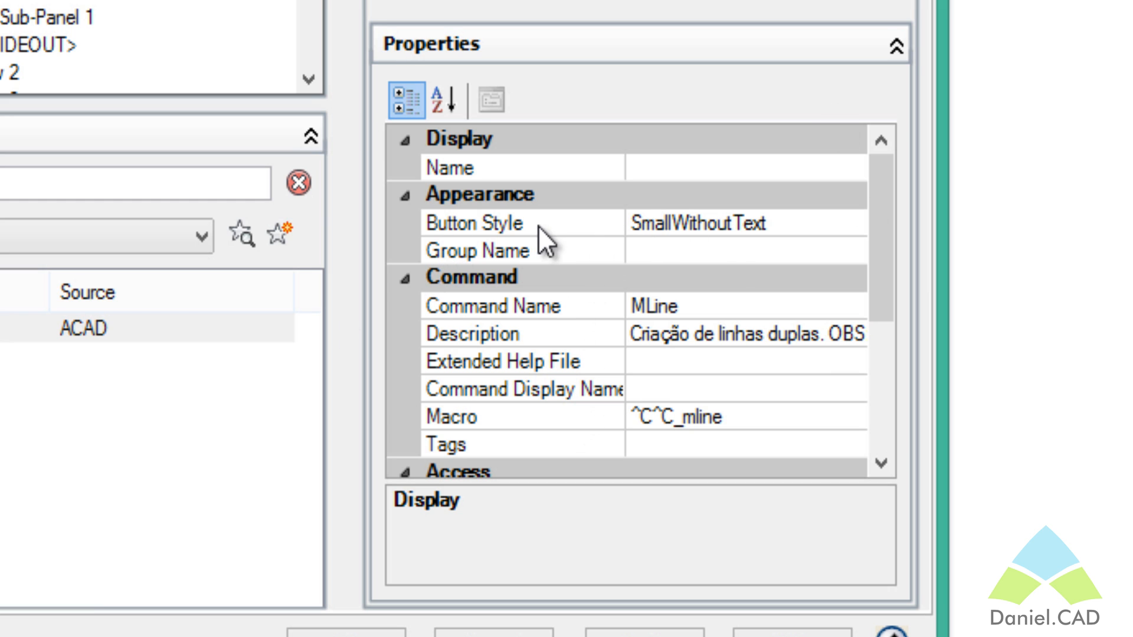
click(850, 223)
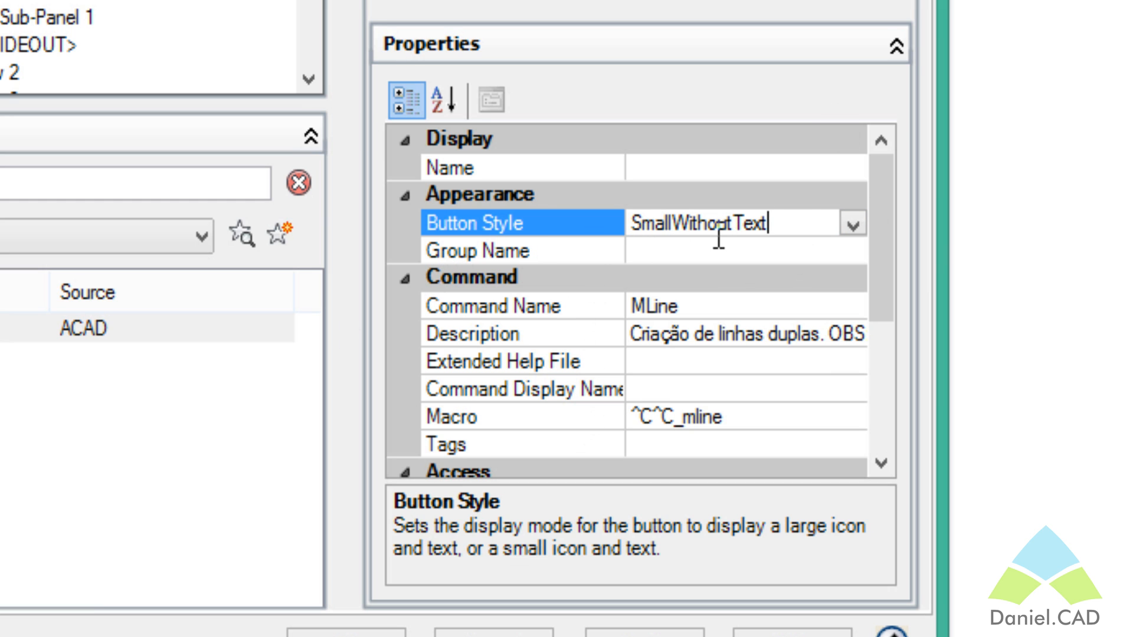
click(852, 225)
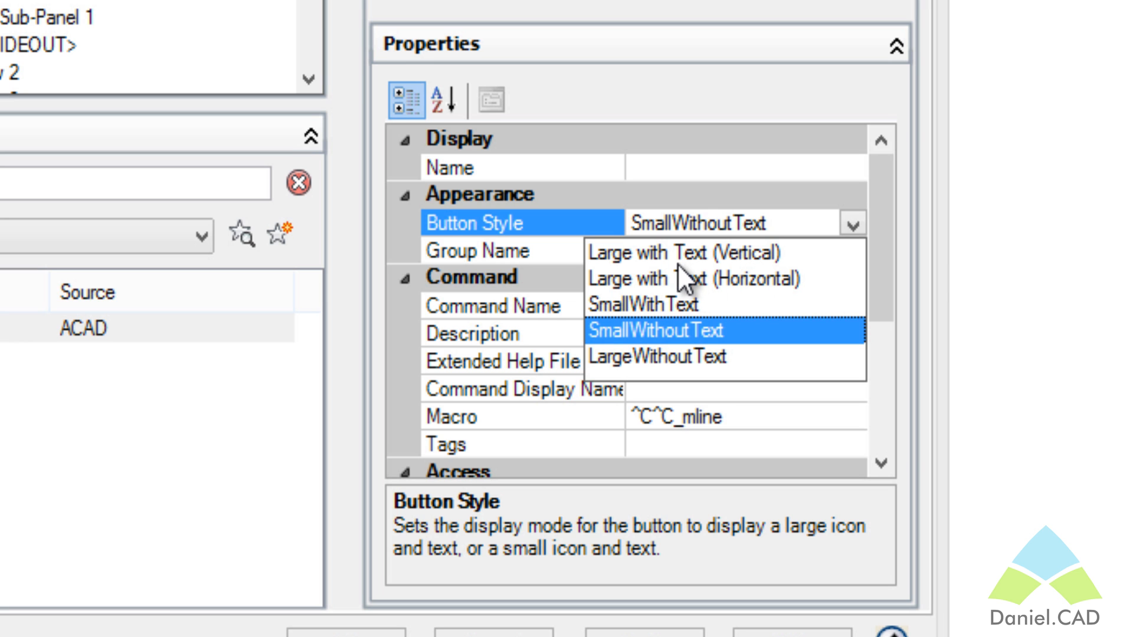
click(701, 256)
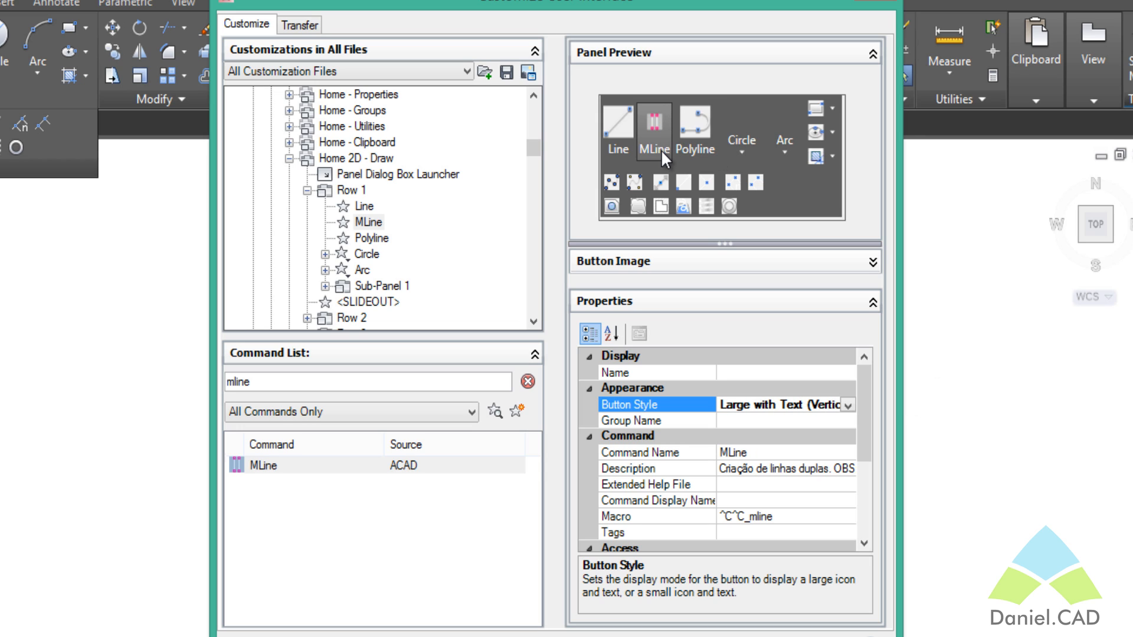
Try the Large with Text (Horizontal) button style on MLine and restore Large with Text (Vertical)
click(848, 405)
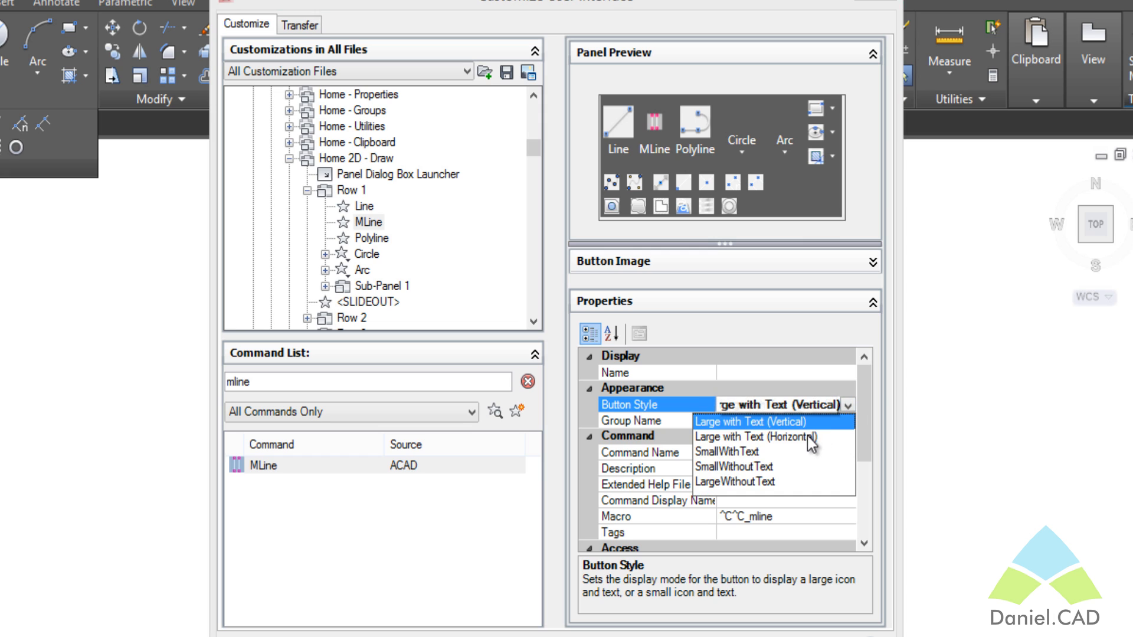
click(807, 437)
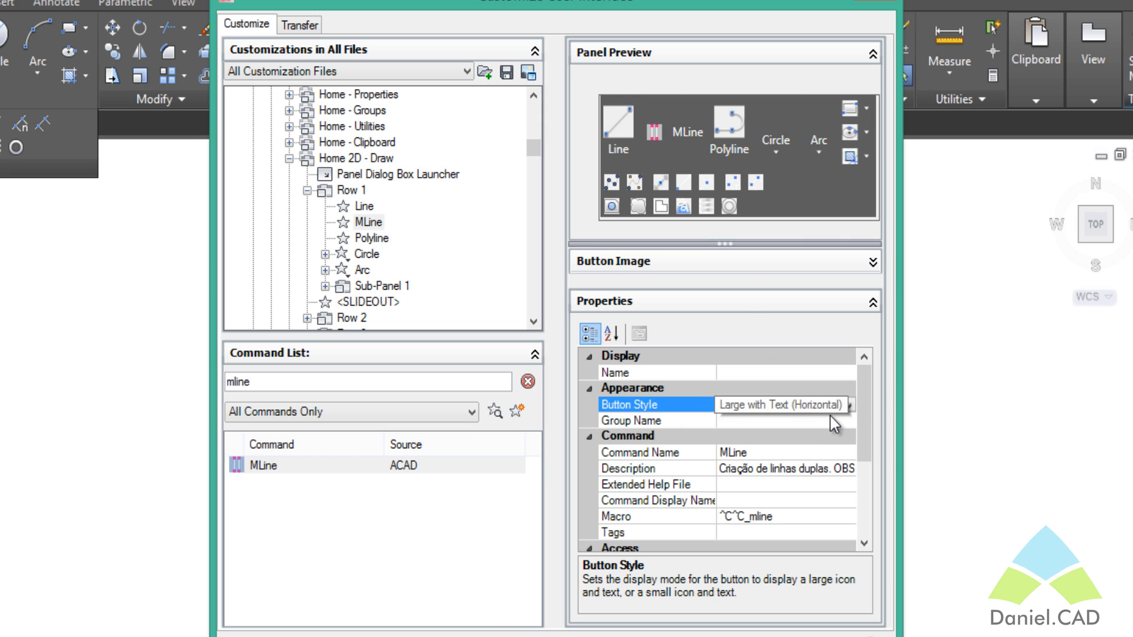
click(848, 407)
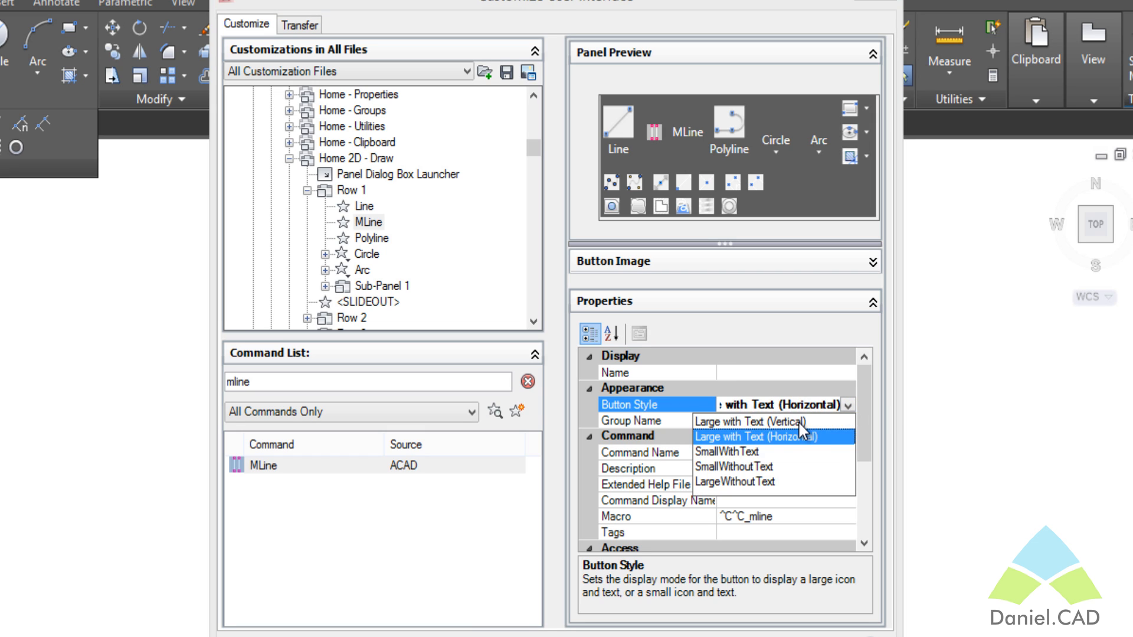
click(808, 422)
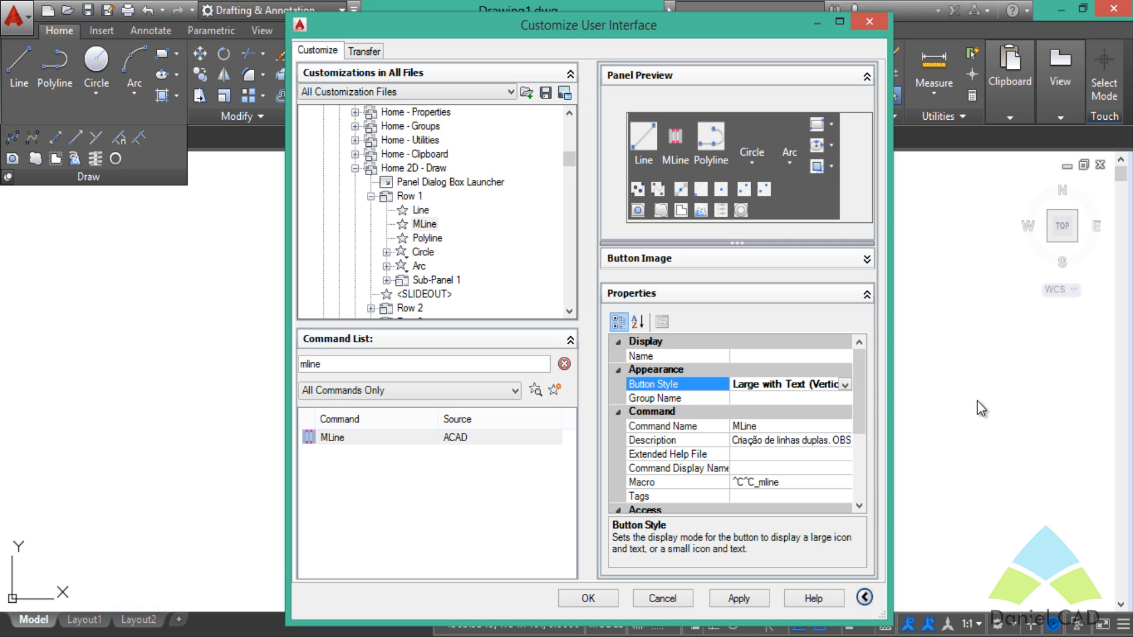
Apply the interface customizations and close the Customize User Interface editor
click(760, 597)
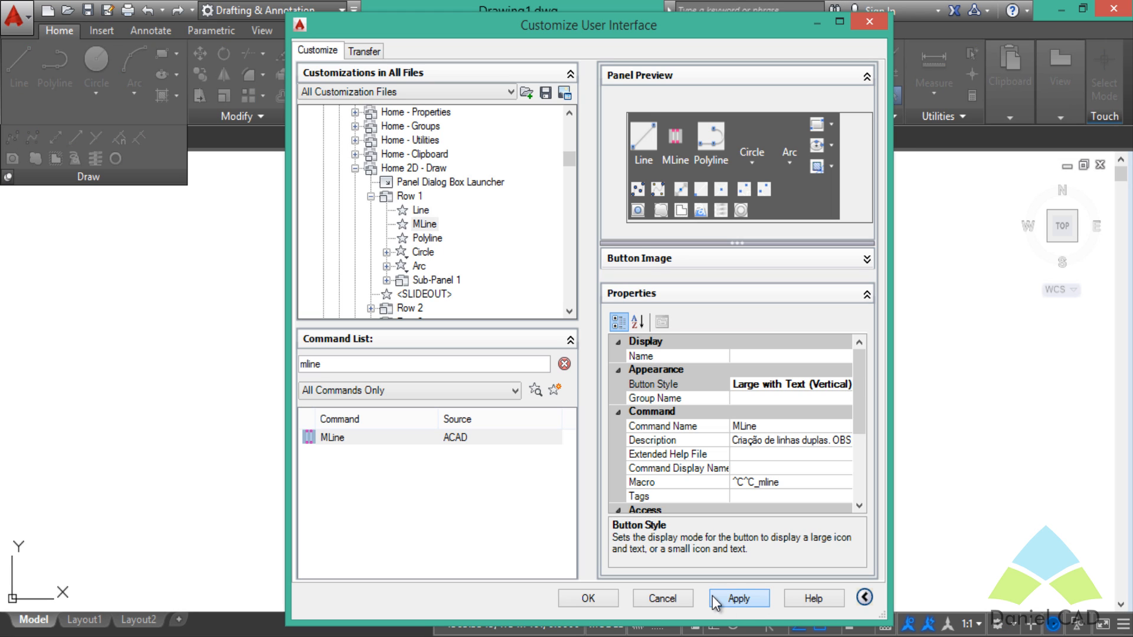
click(601, 598)
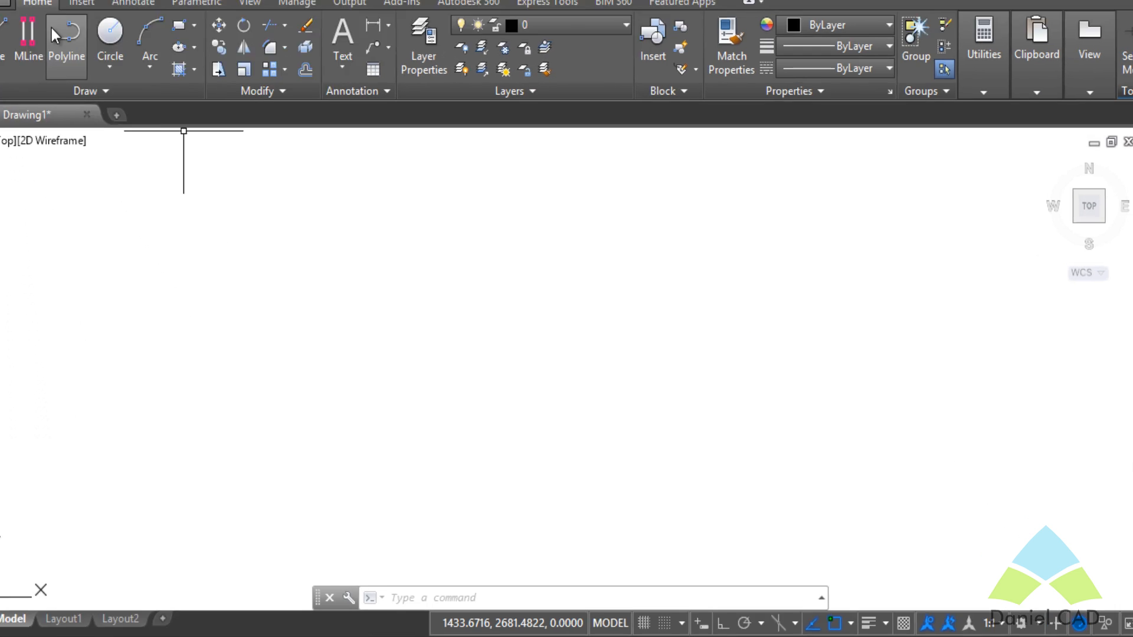
Test the new MLine button on the Draw panel and cancel the command without drawing anything
click(69, 2)
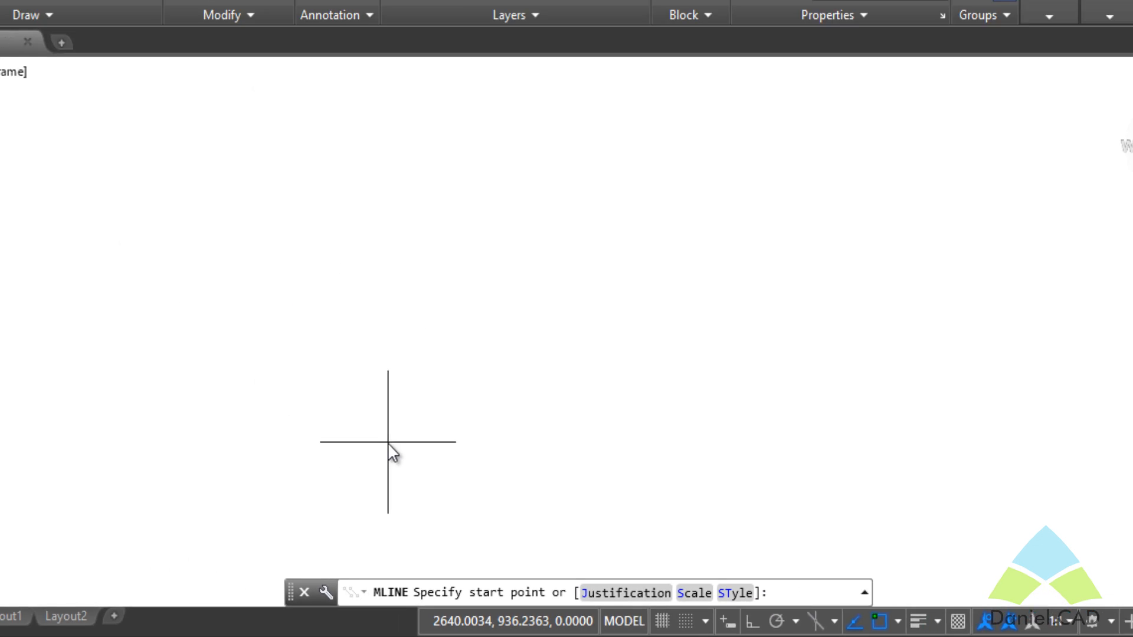
key(Escape)
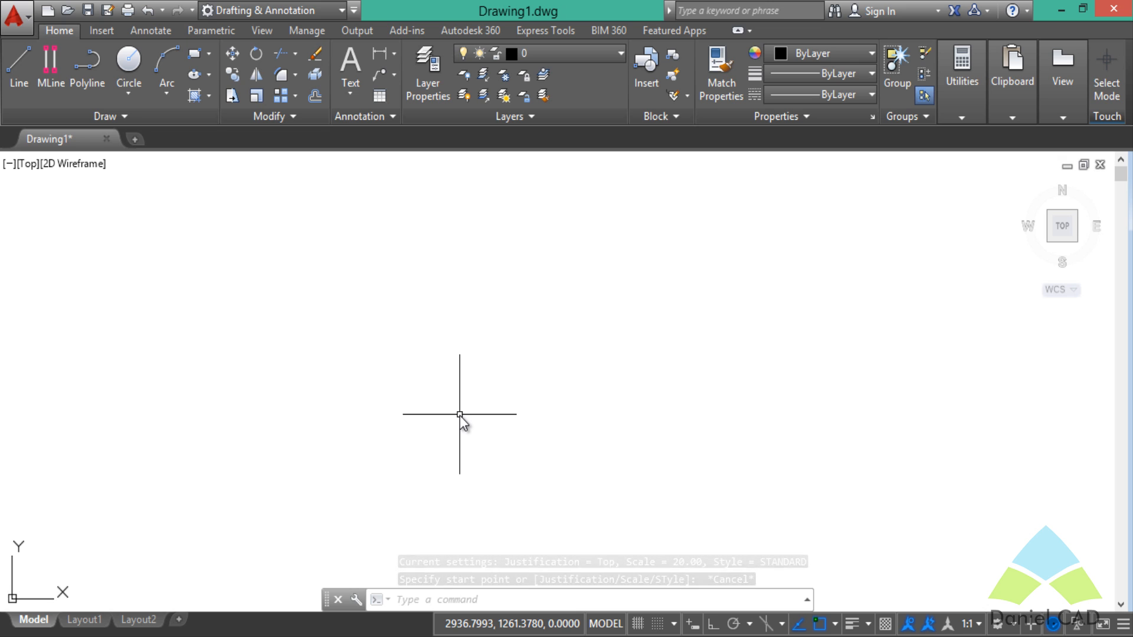
key(Escape)
key(Escape)
key(Escape)
Reopen the Customize User Interface editor and create a new command named MirrText
text(cui)
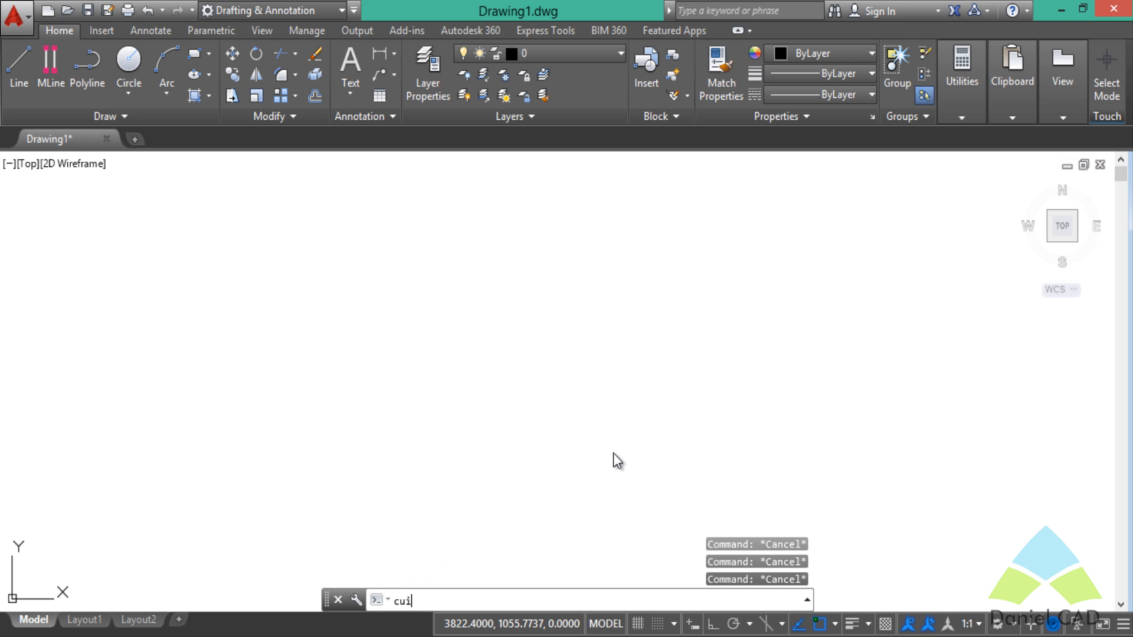
key(Return)
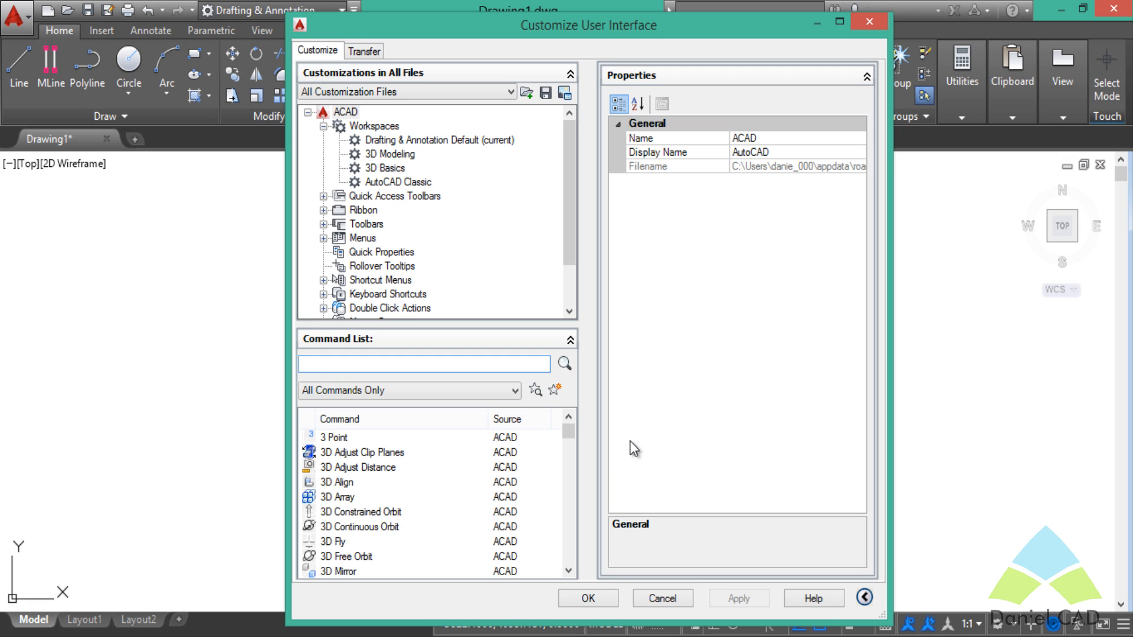
click(554, 389)
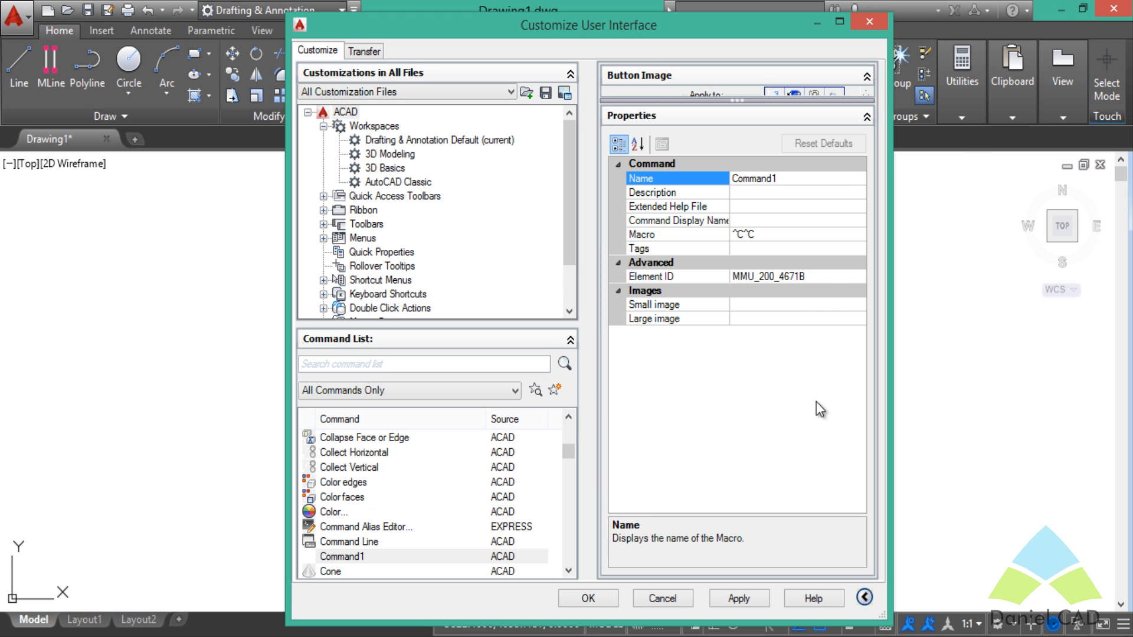
click(767, 179)
text(MirrText)
Give the MirrText command the description "Configuracao variavel MirrText" and the macro ^C^C_mirrtext
click(760, 192)
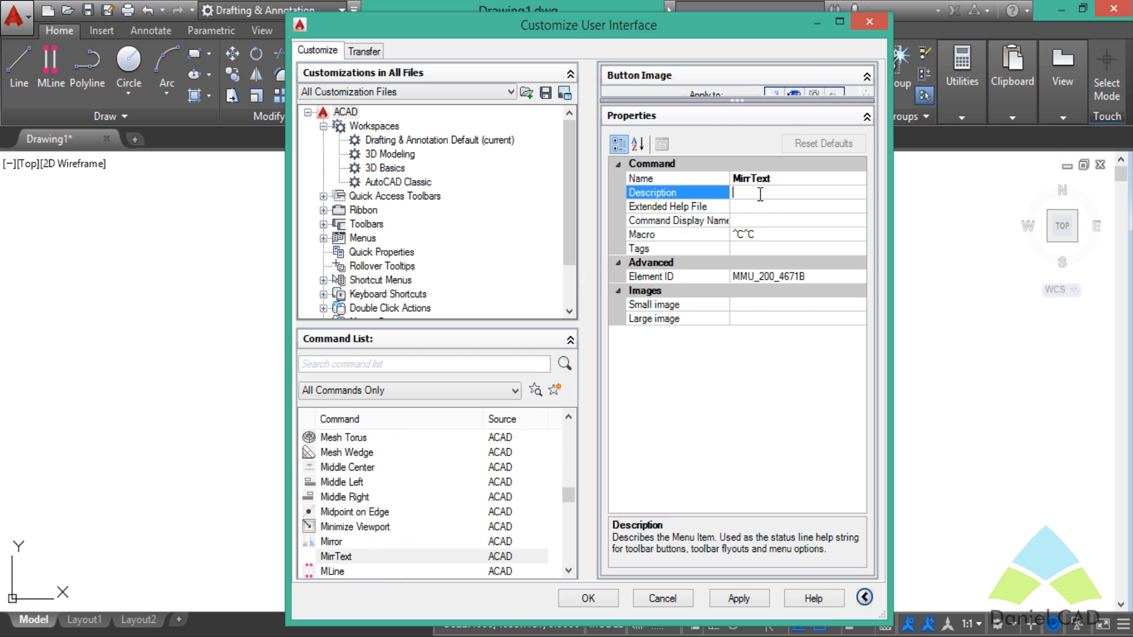
text(Configuracao variavel MirrText)
click(769, 236)
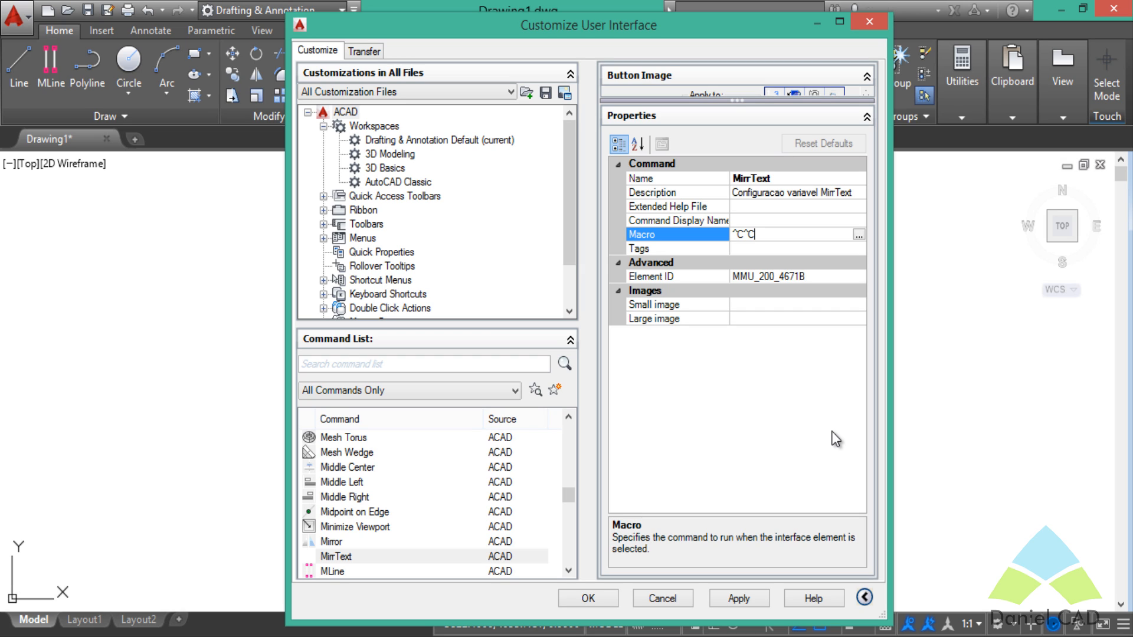
text(_mirrtext)
Assign the .X image RCDATA_16_PTFX to MirrText as both small and large image and open it in the Button Editor
drag(794, 99, 798, 214)
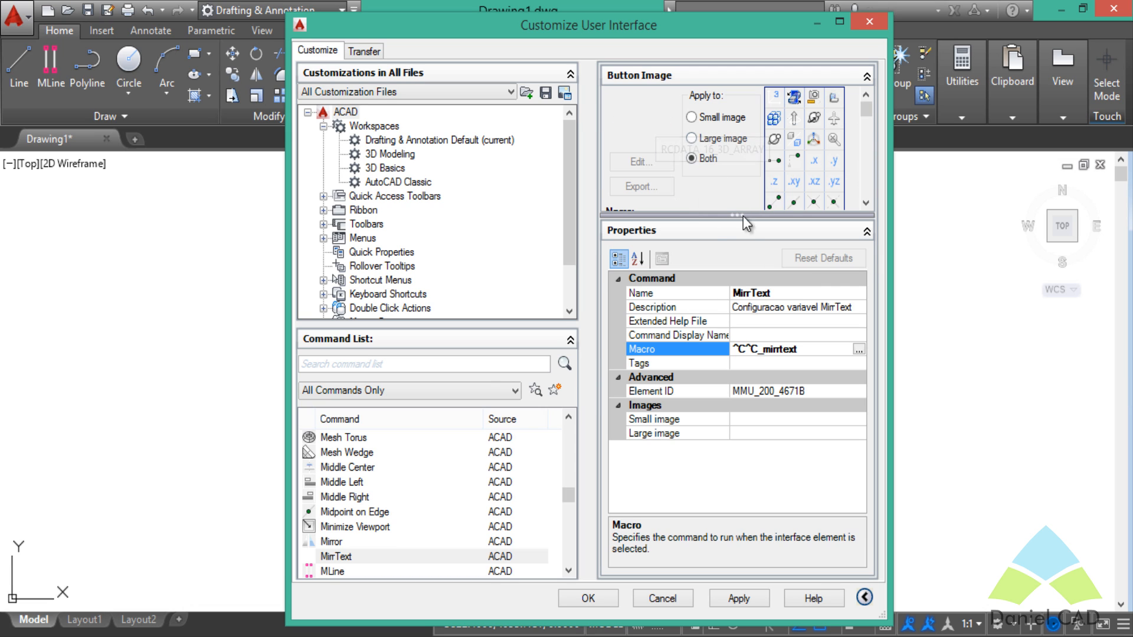
click(794, 139)
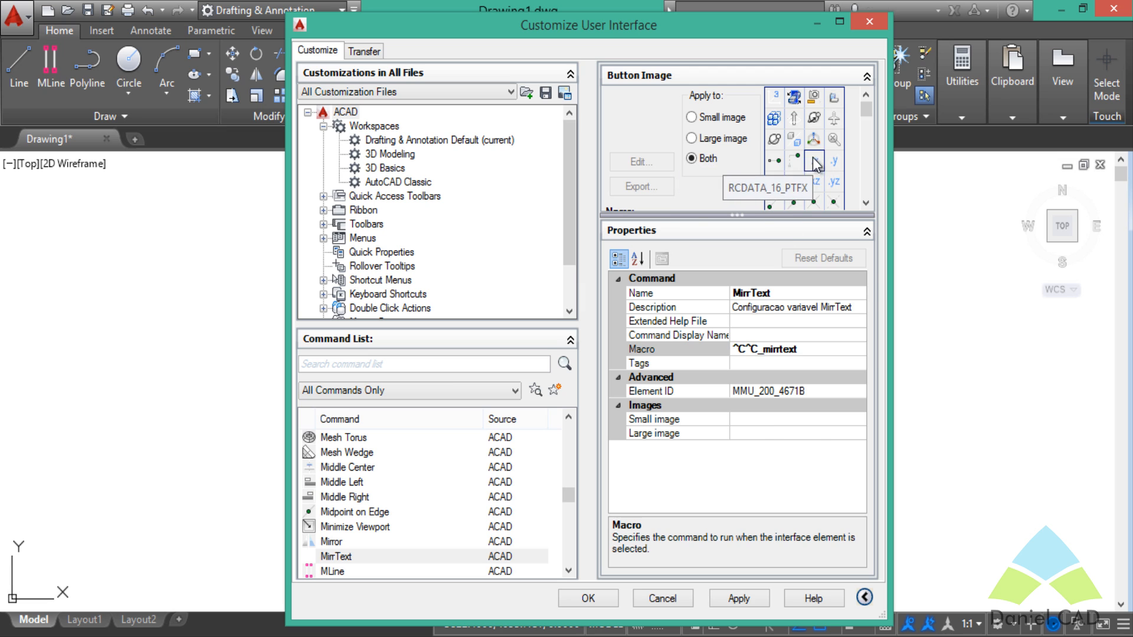
click(774, 182)
click(660, 165)
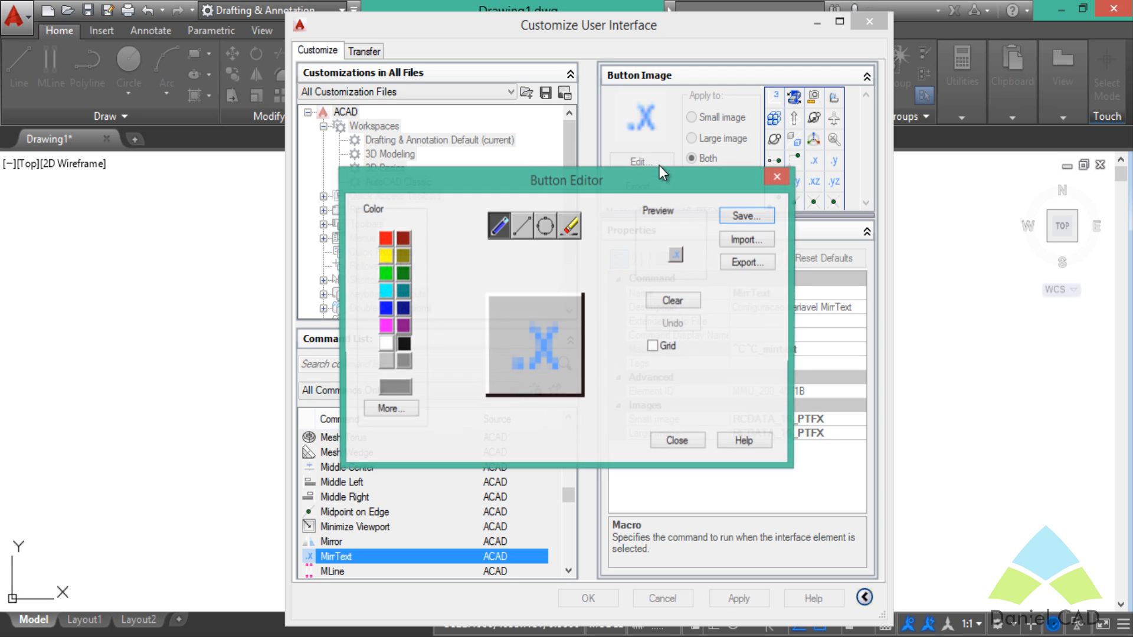
Import IconeFiledia.BMP as the MirrText button image, save it under the name IconeFiledia and close the Button Editor
click(745, 239)
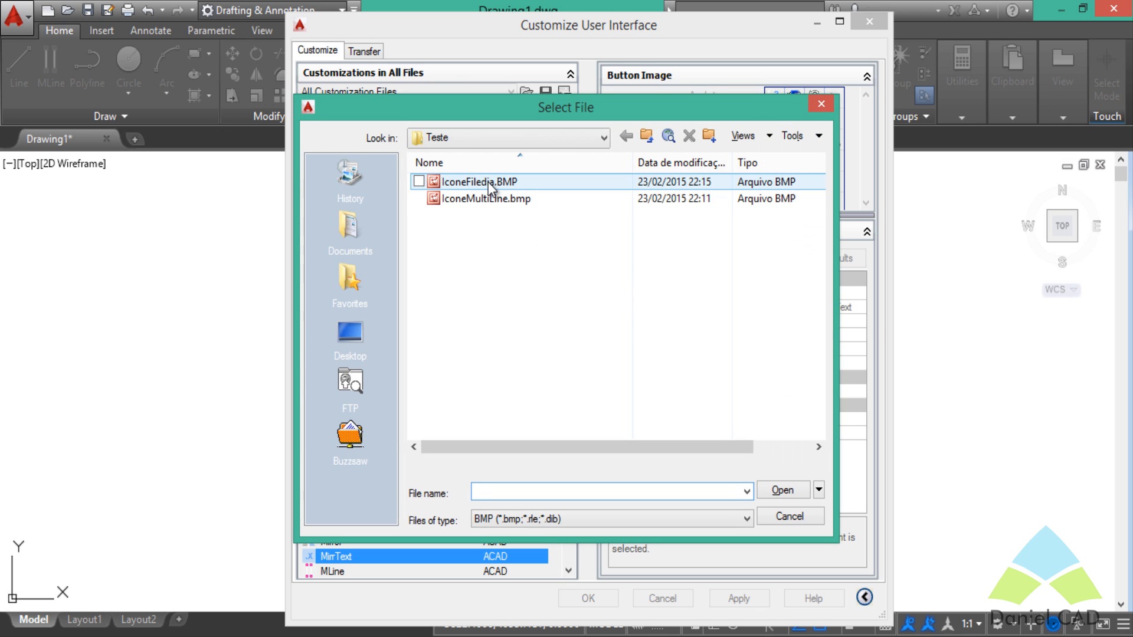
click(487, 182)
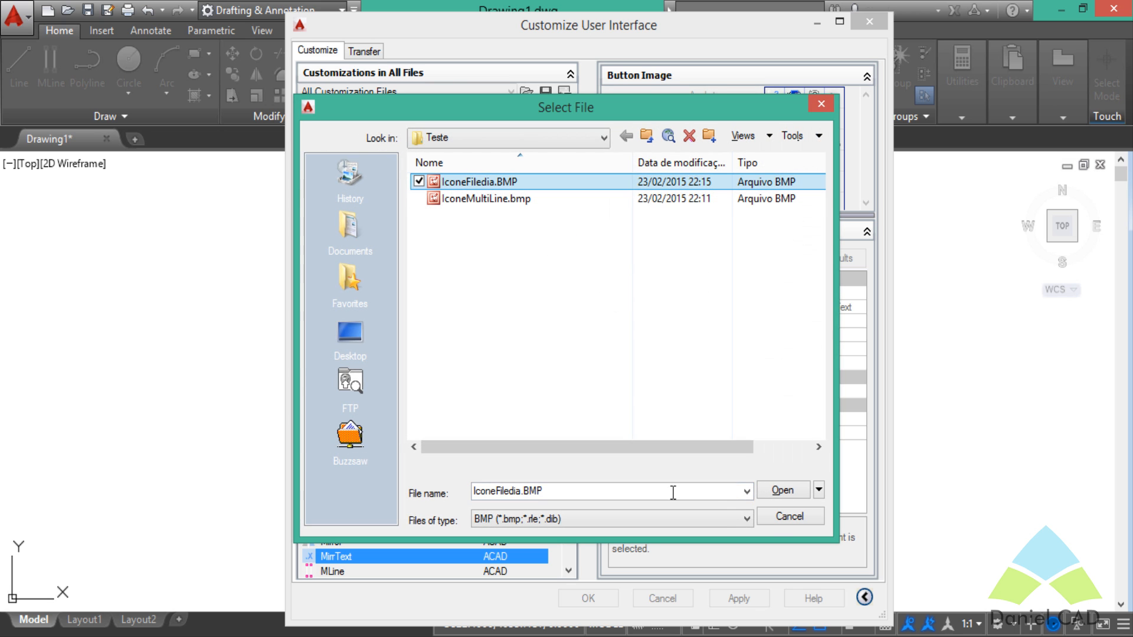
click(785, 490)
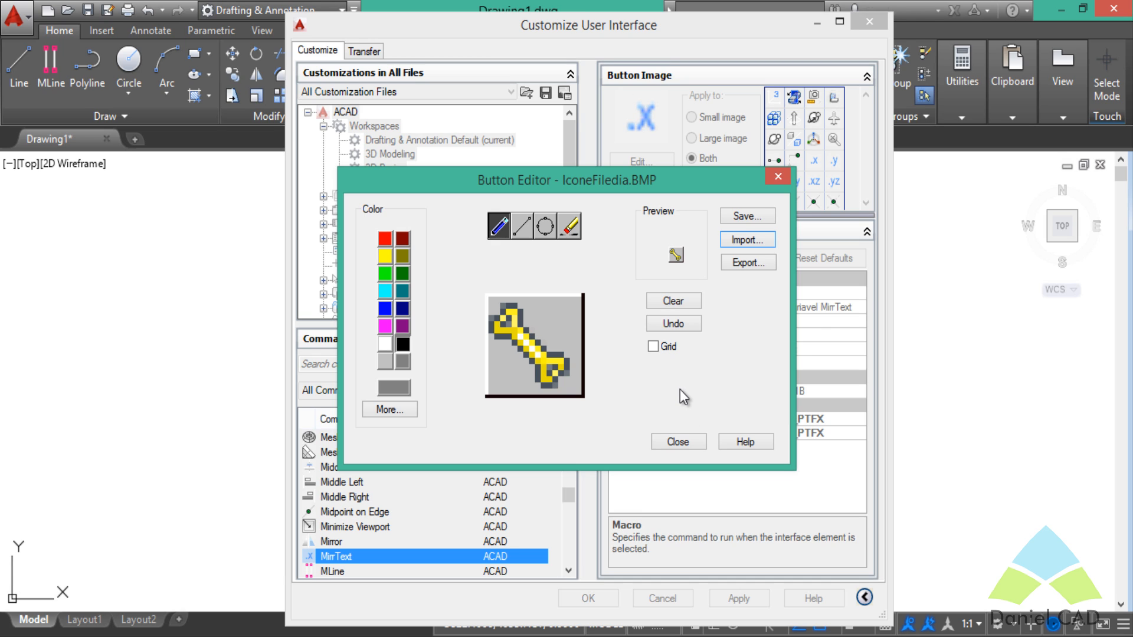
click(767, 220)
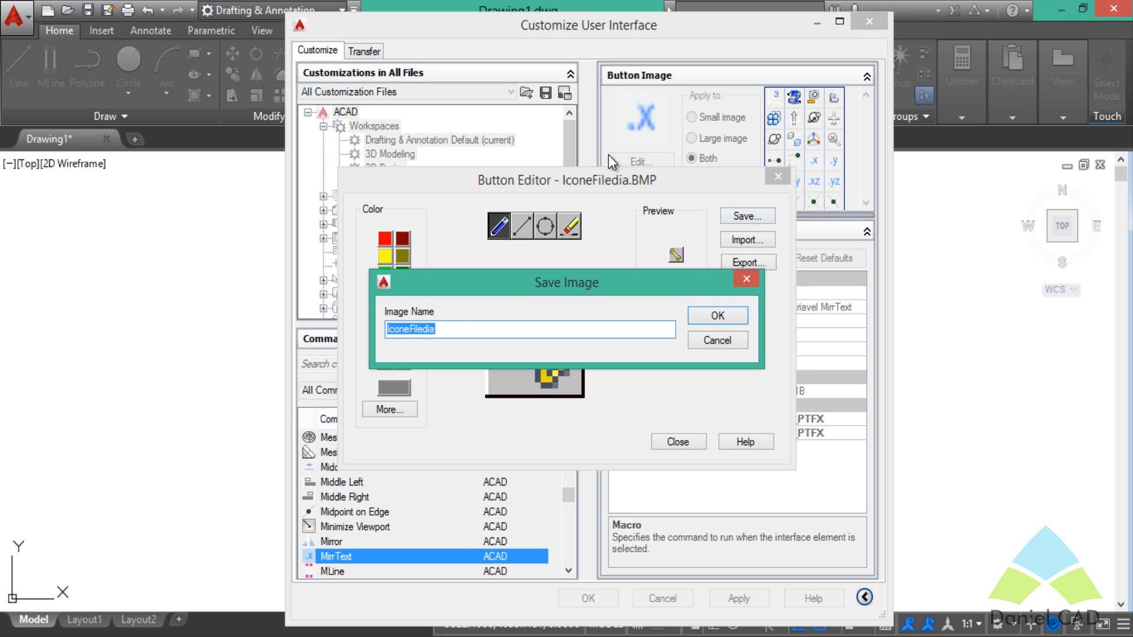
click(718, 318)
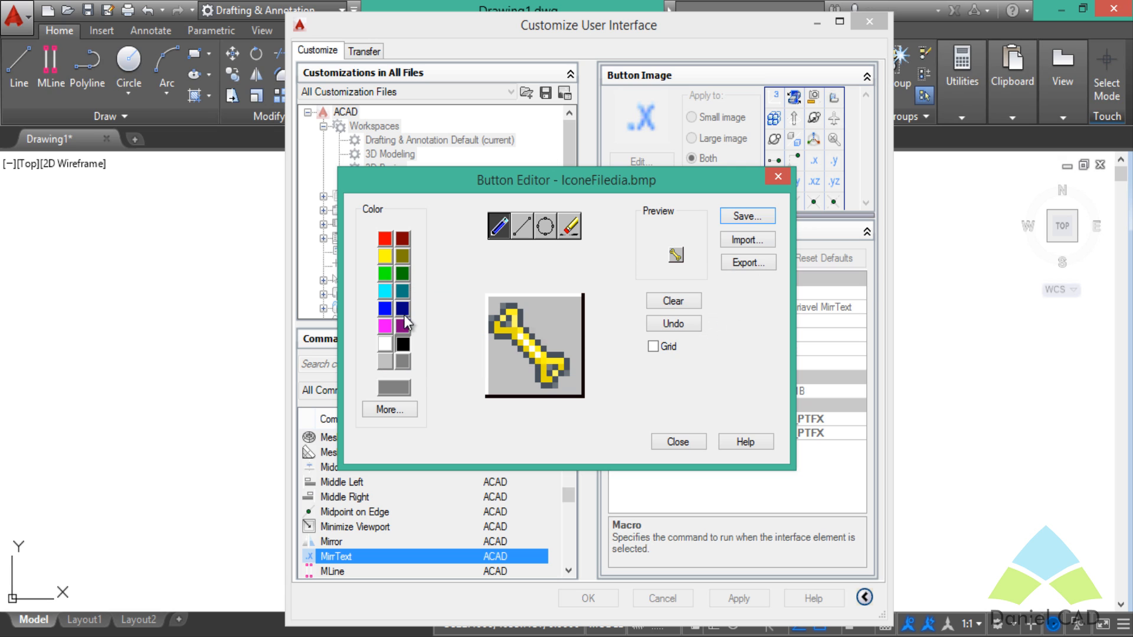
click(675, 443)
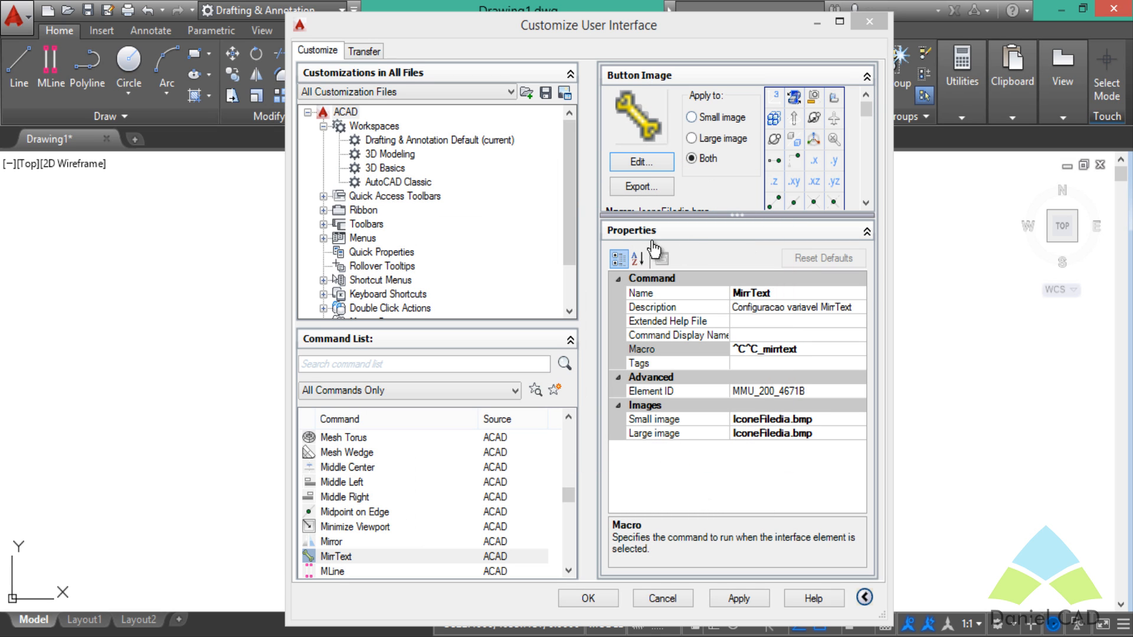
Copy the MirrText command and paste it after 3D Polyline in Row 3 of the Home 2D - Draw ribbon panel
right_click(340, 558)
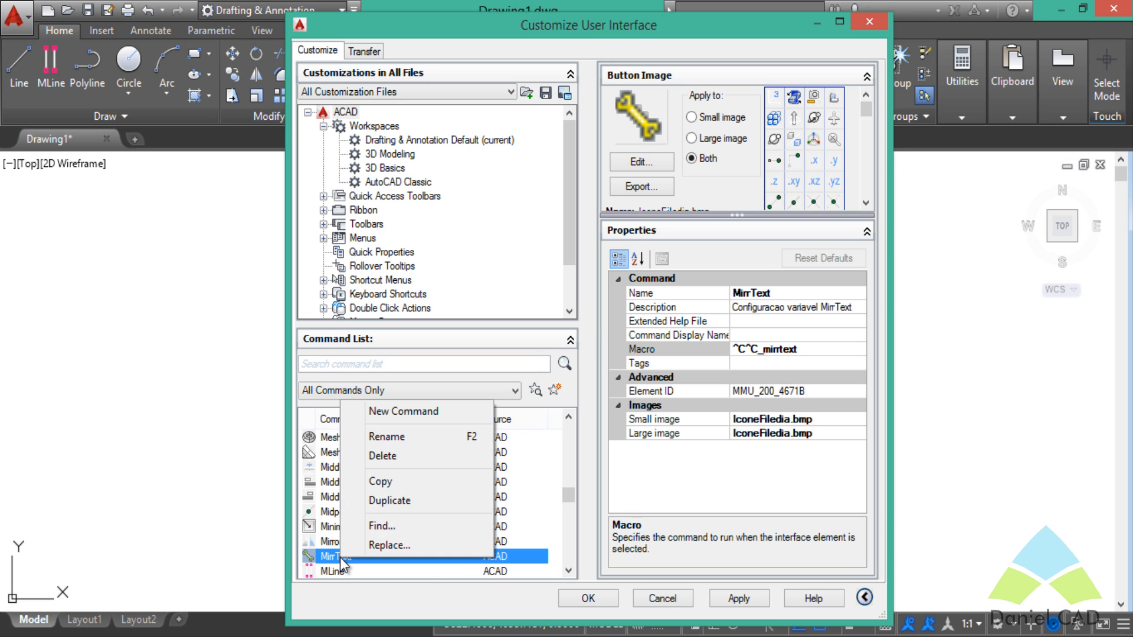
click(391, 487)
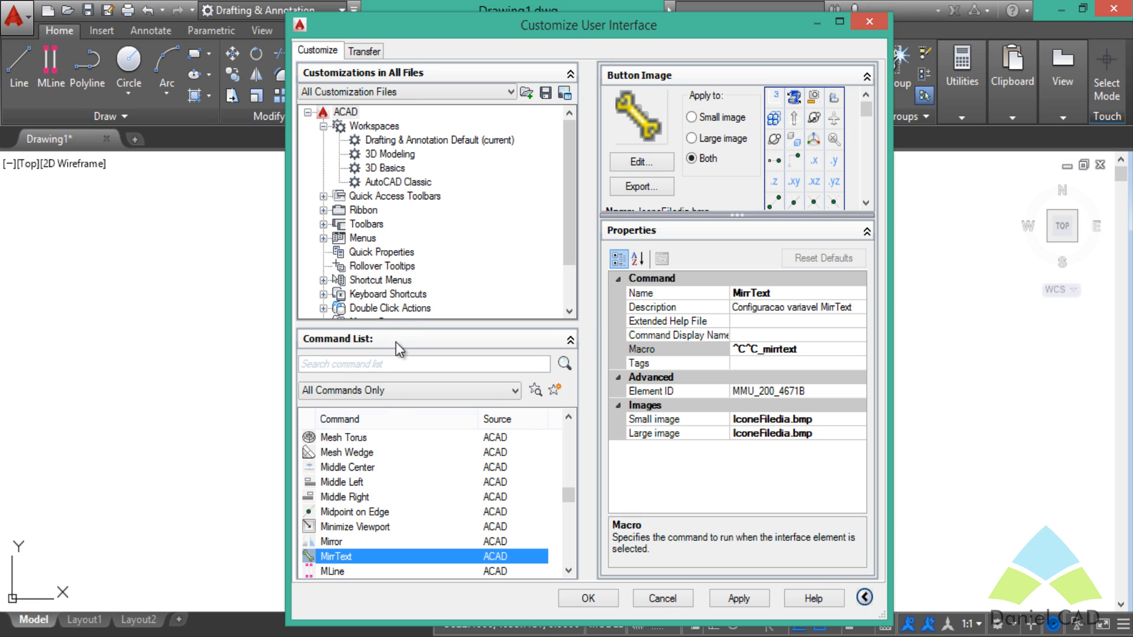
click(324, 210)
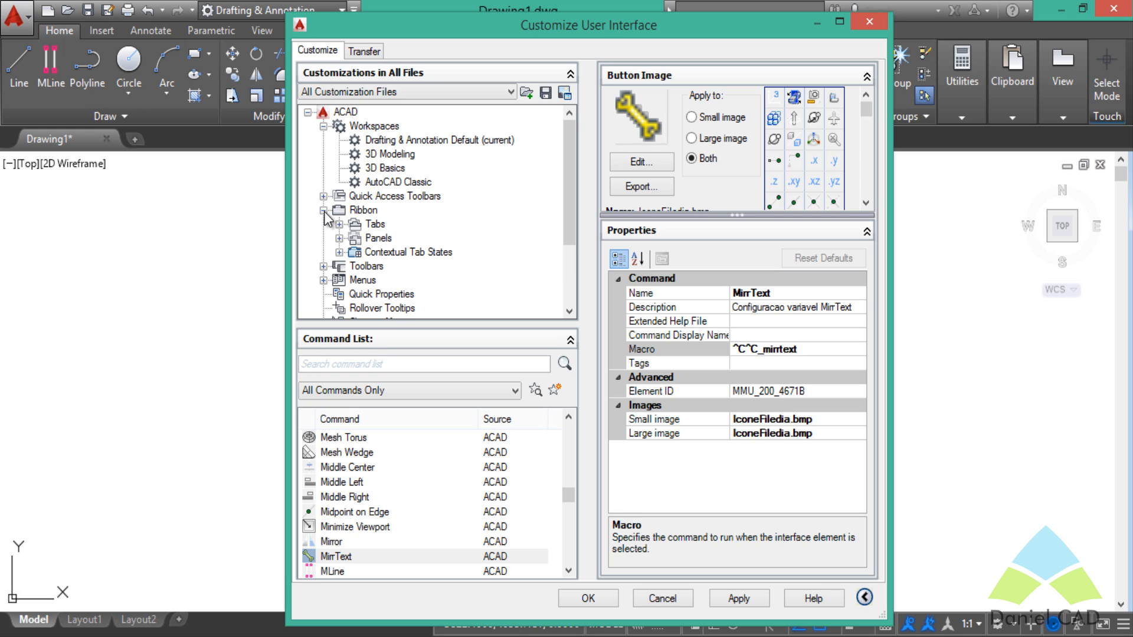
click(339, 239)
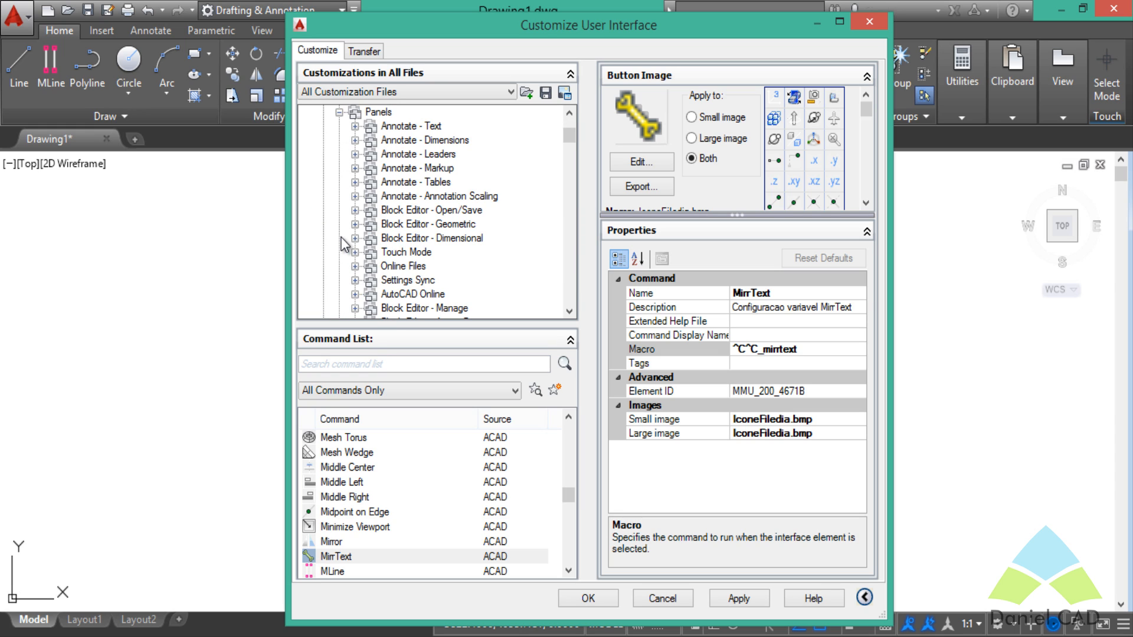
scroll(394, 248, down, 6)
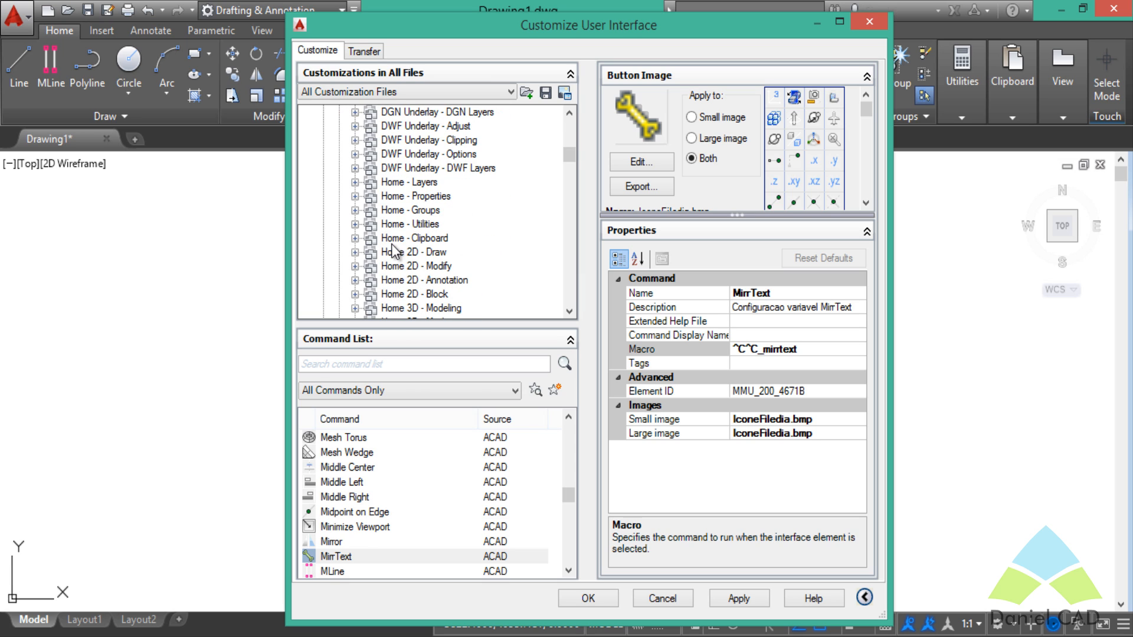
click(388, 253)
click(355, 251)
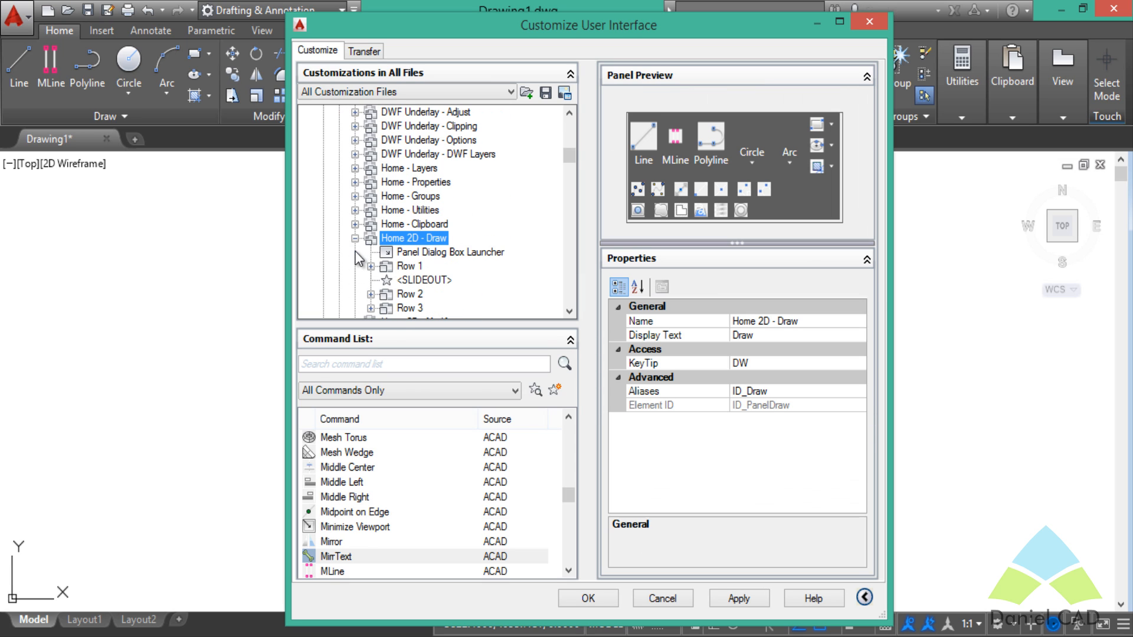
click(404, 308)
scroll(455, 277, down, 2)
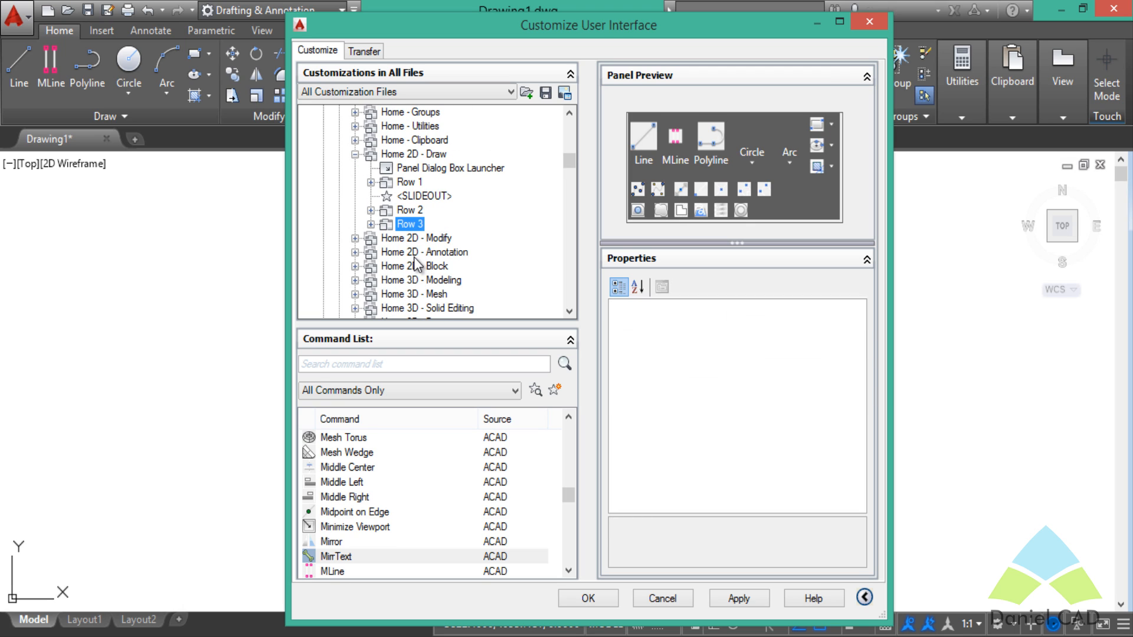
click(371, 224)
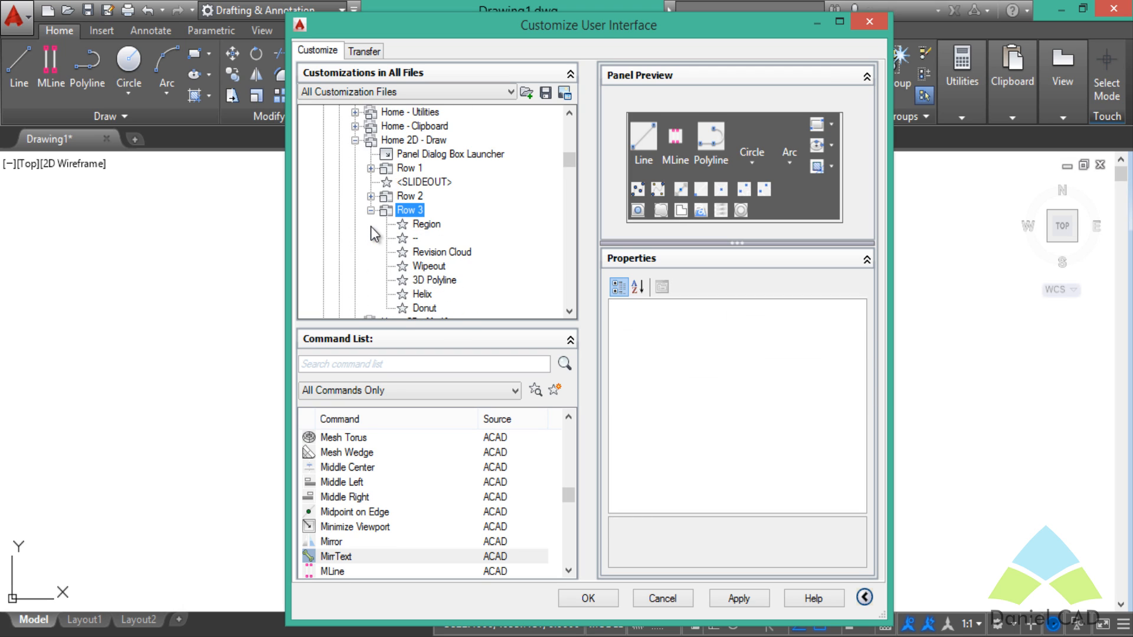
click(484, 275)
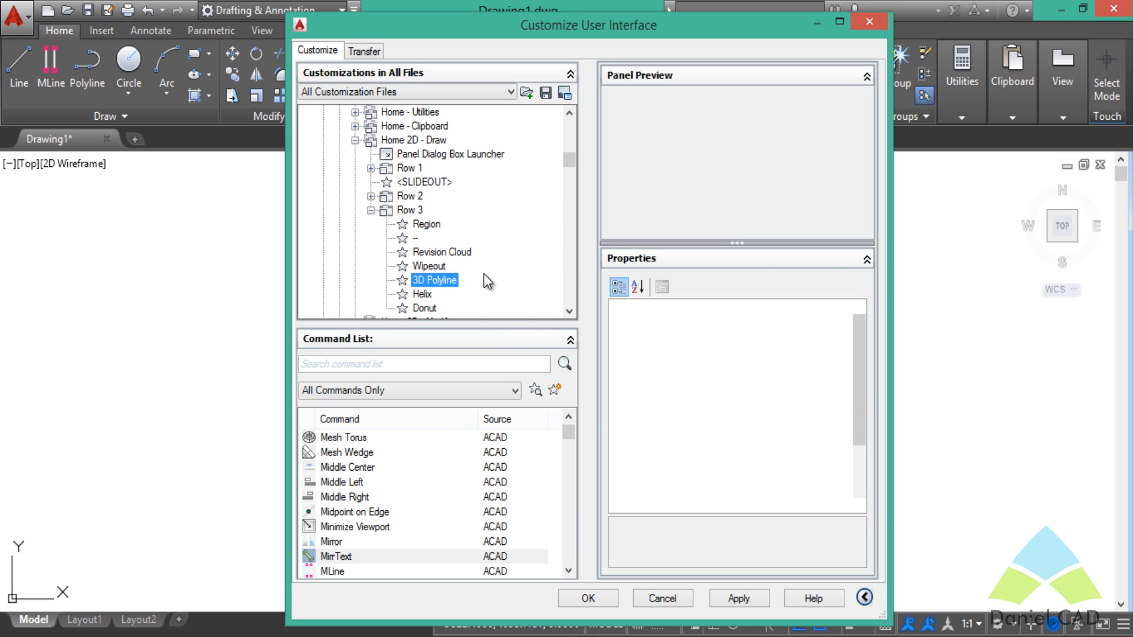
right_click(484, 274)
click(511, 369)
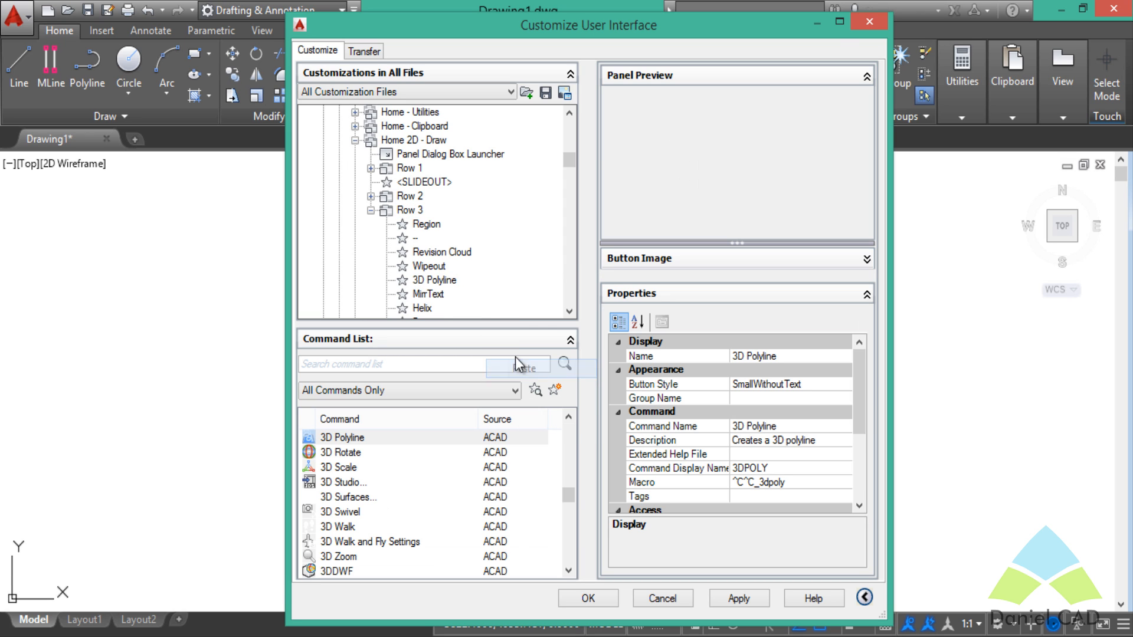
Move MirrText below Donut in Row 3 of the Draw panel, and apply the customization
click(569, 311)
click(569, 312)
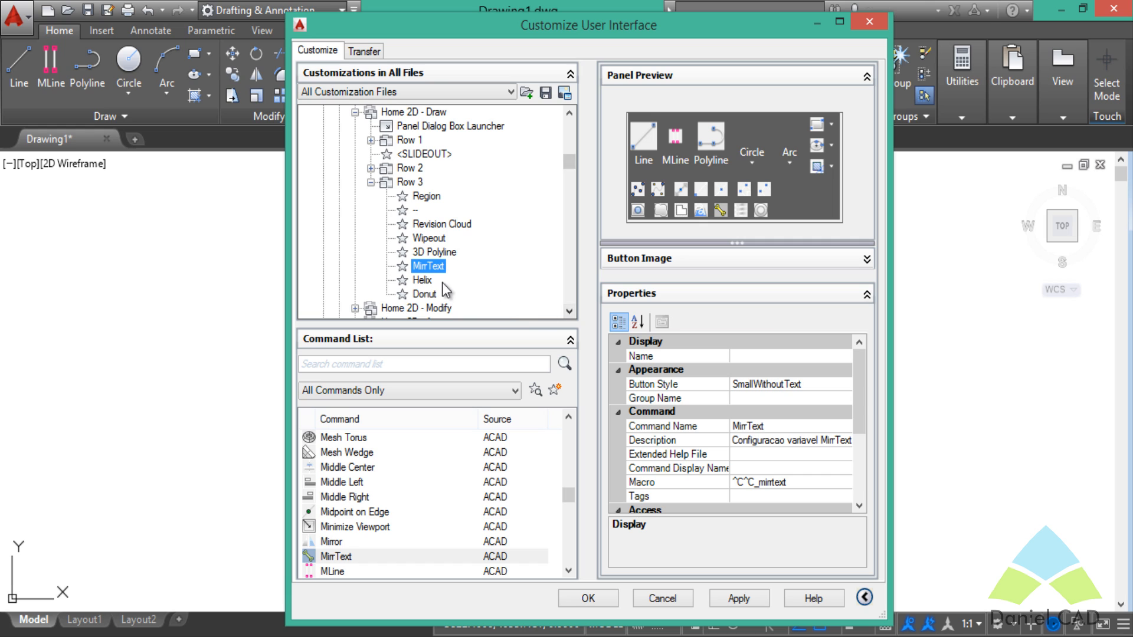
drag(434, 270, 431, 299)
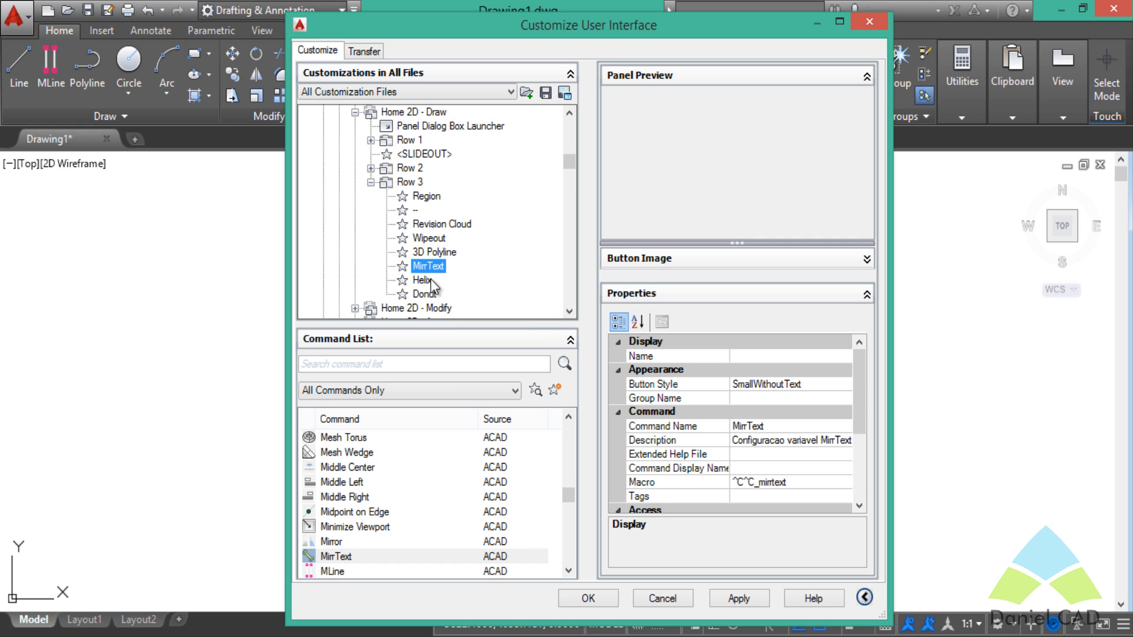
click(738, 599)
click(603, 605)
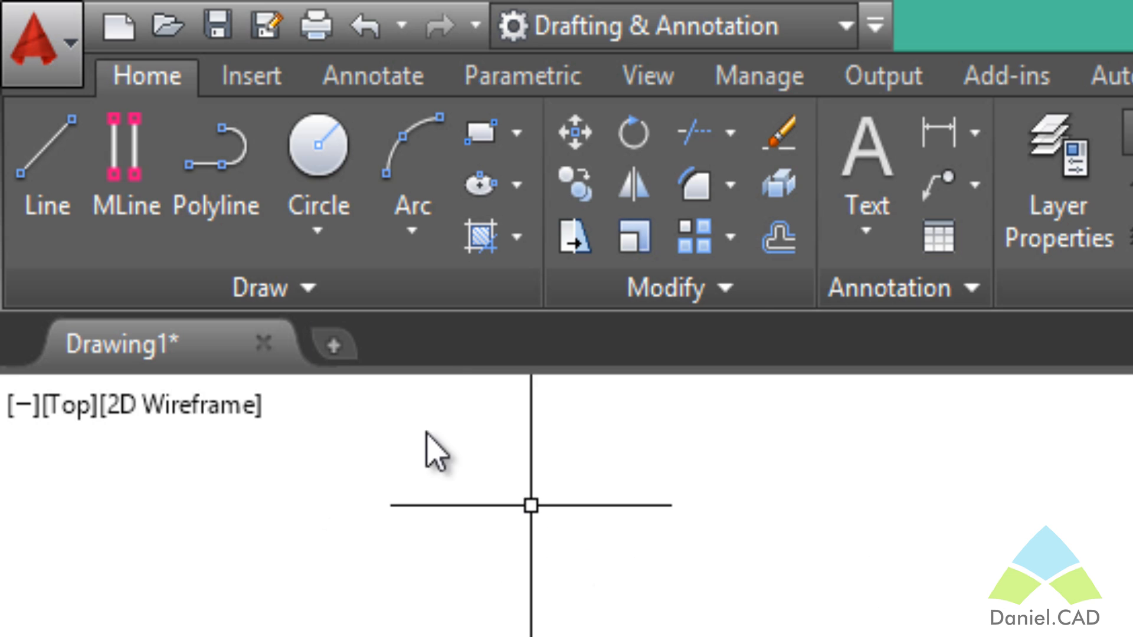
Pin the expanded Draw panel open and run the new MirrText button to test it
click(385, 304)
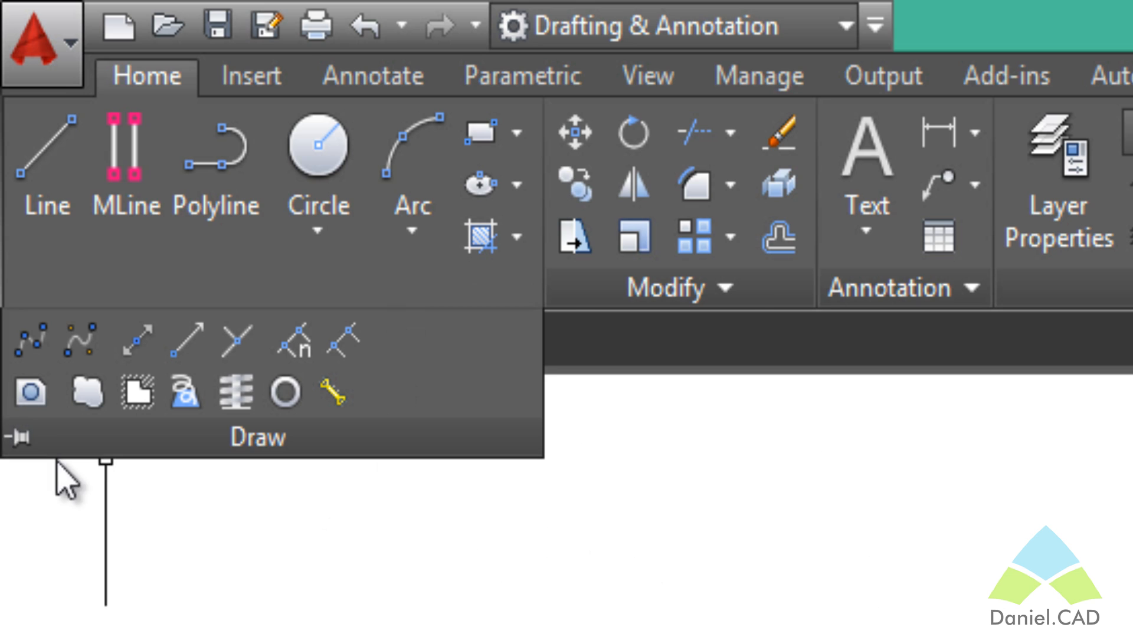
click(19, 438)
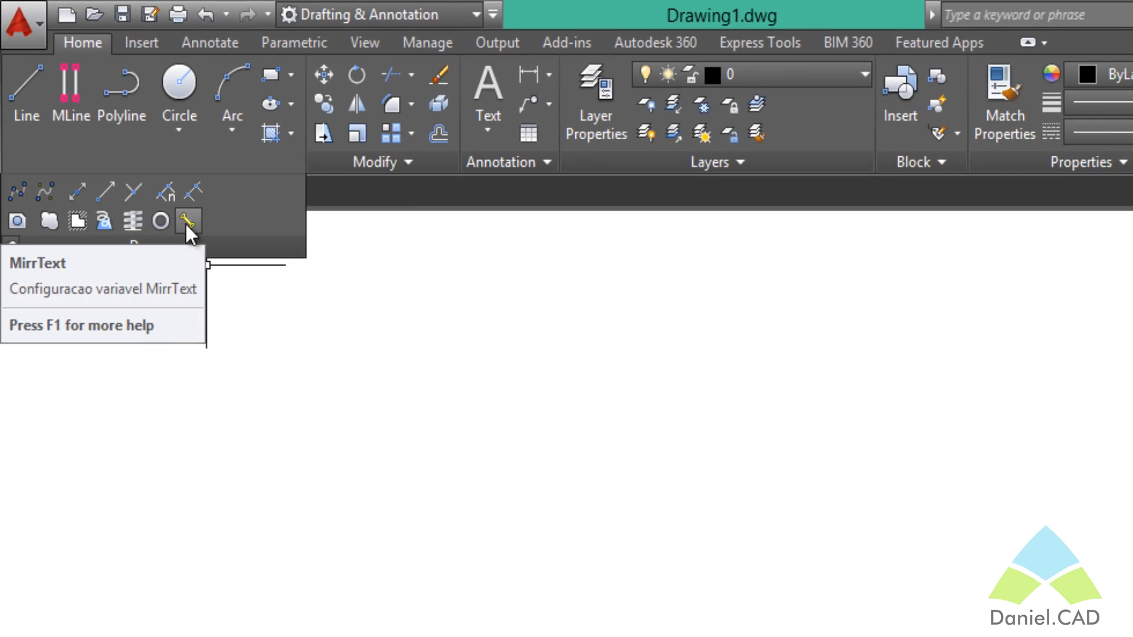
click(332, 394)
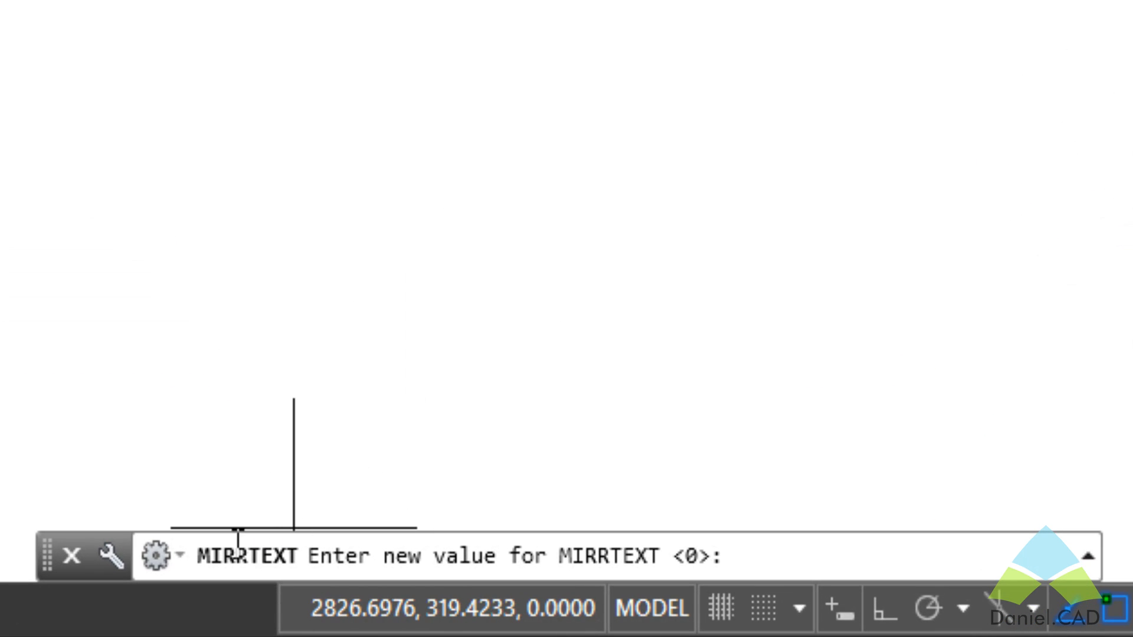